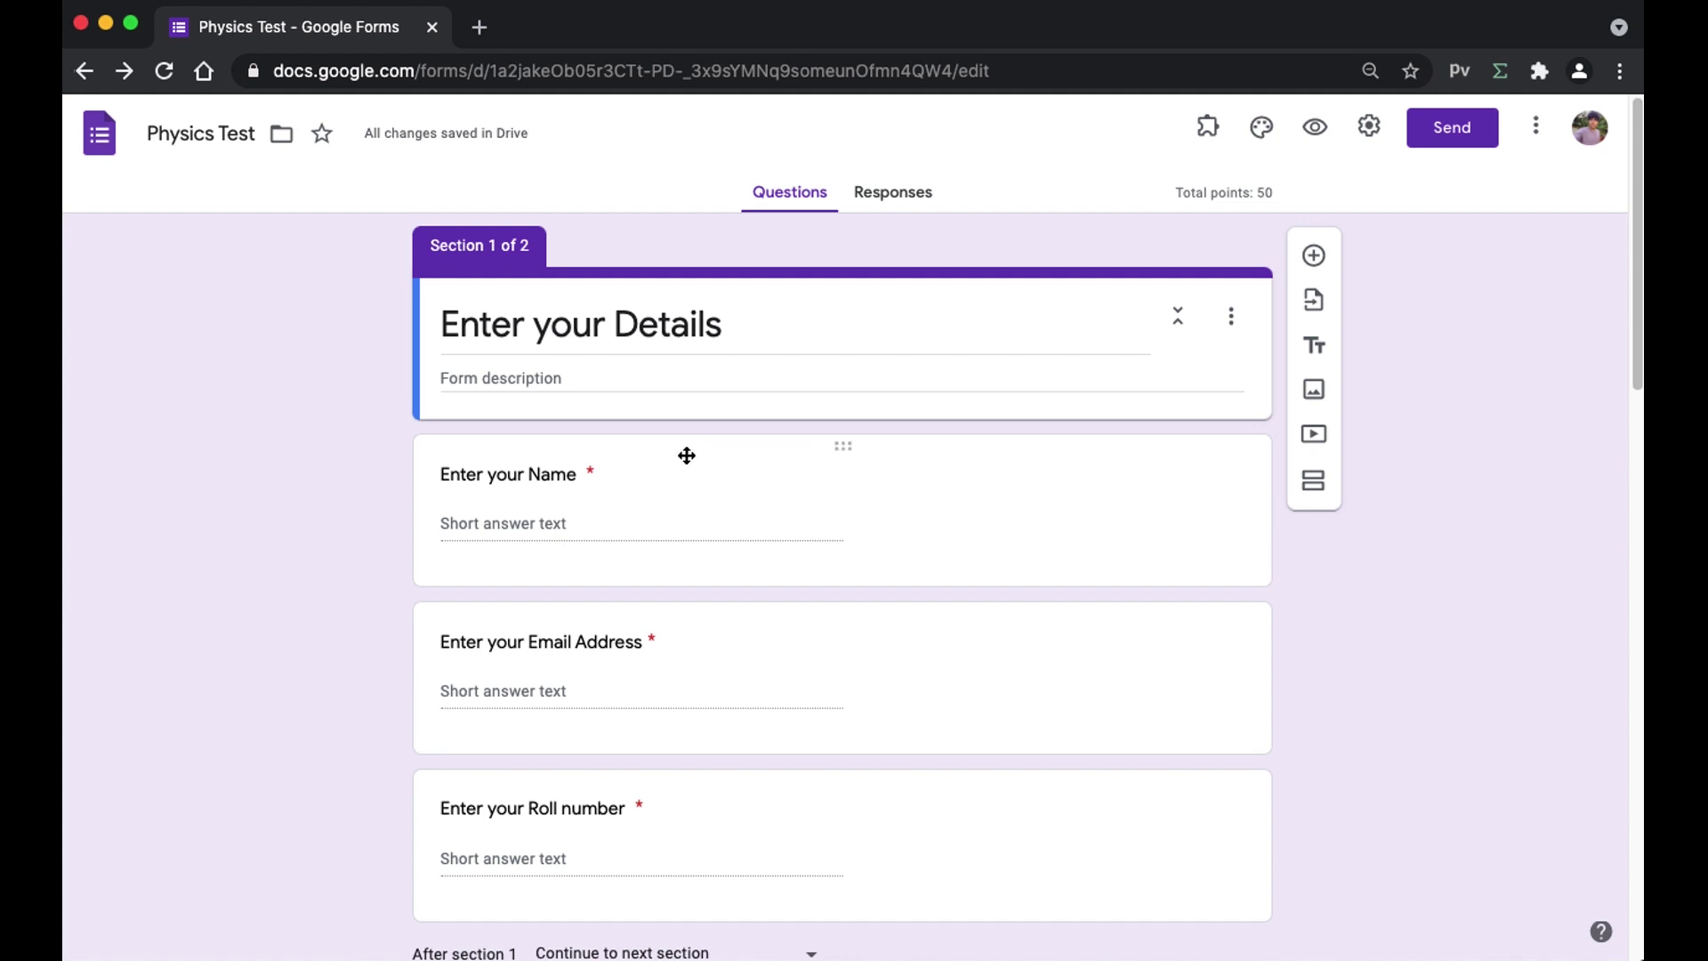
- Add a new section to the form and title it 'Enter your Details'
scroll(622, 590, down, 1)
scroll(623, 589, down, 6)
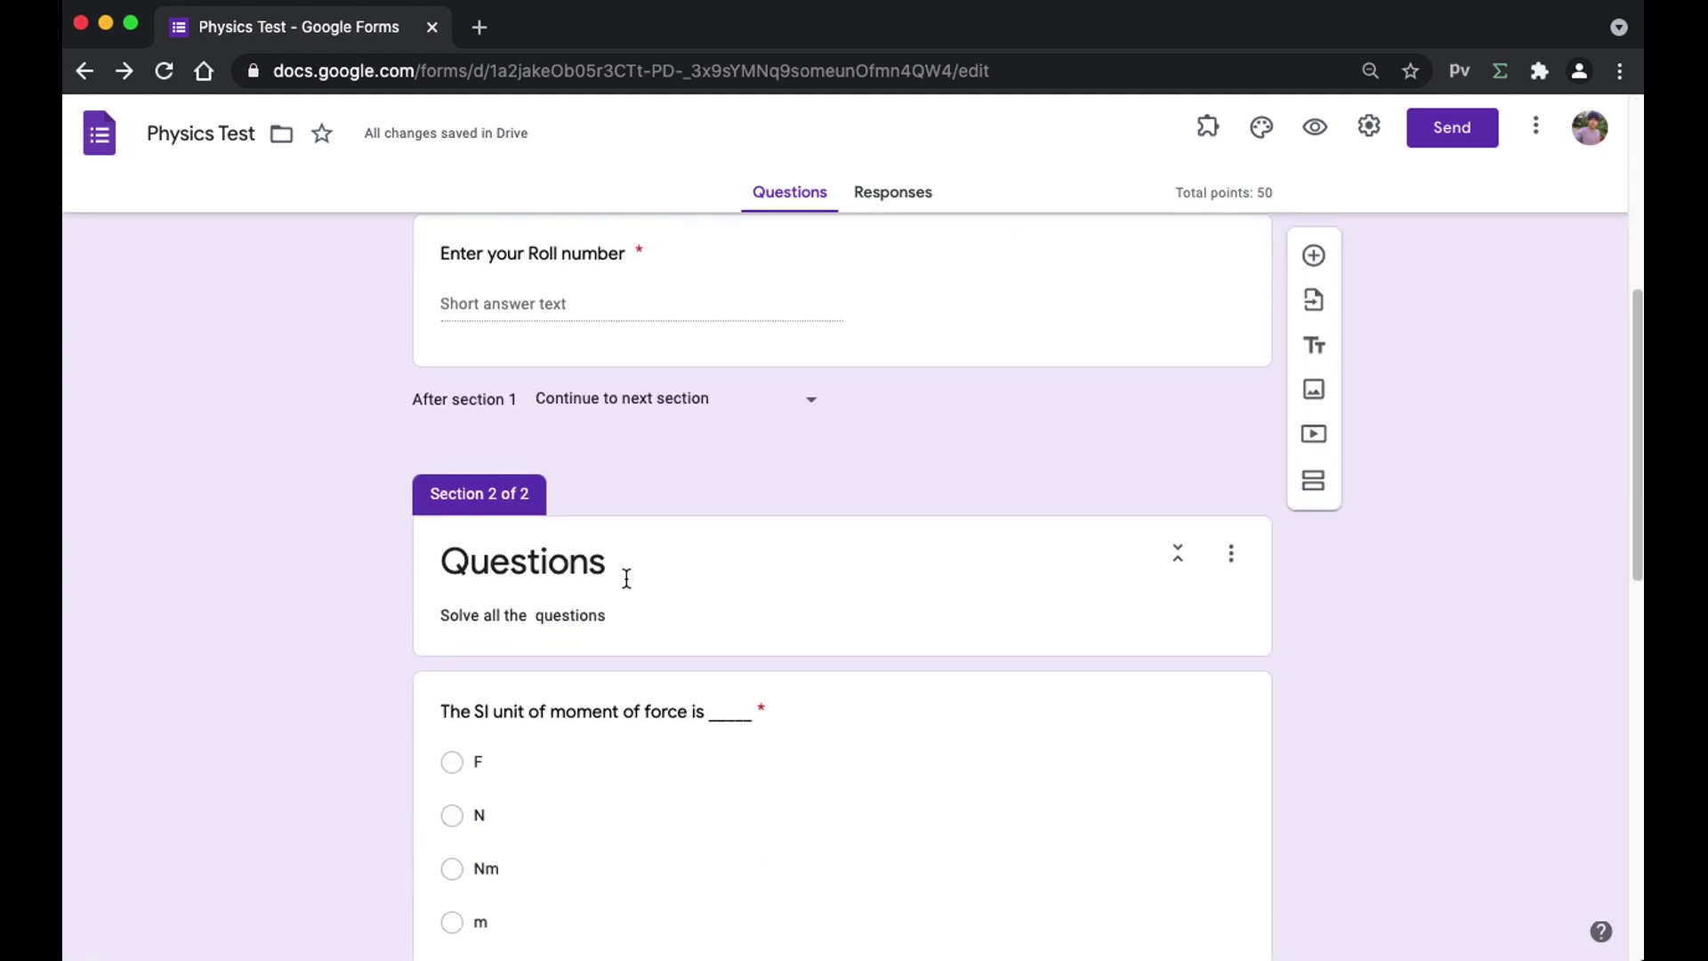
scroll(626, 578, down, 12)
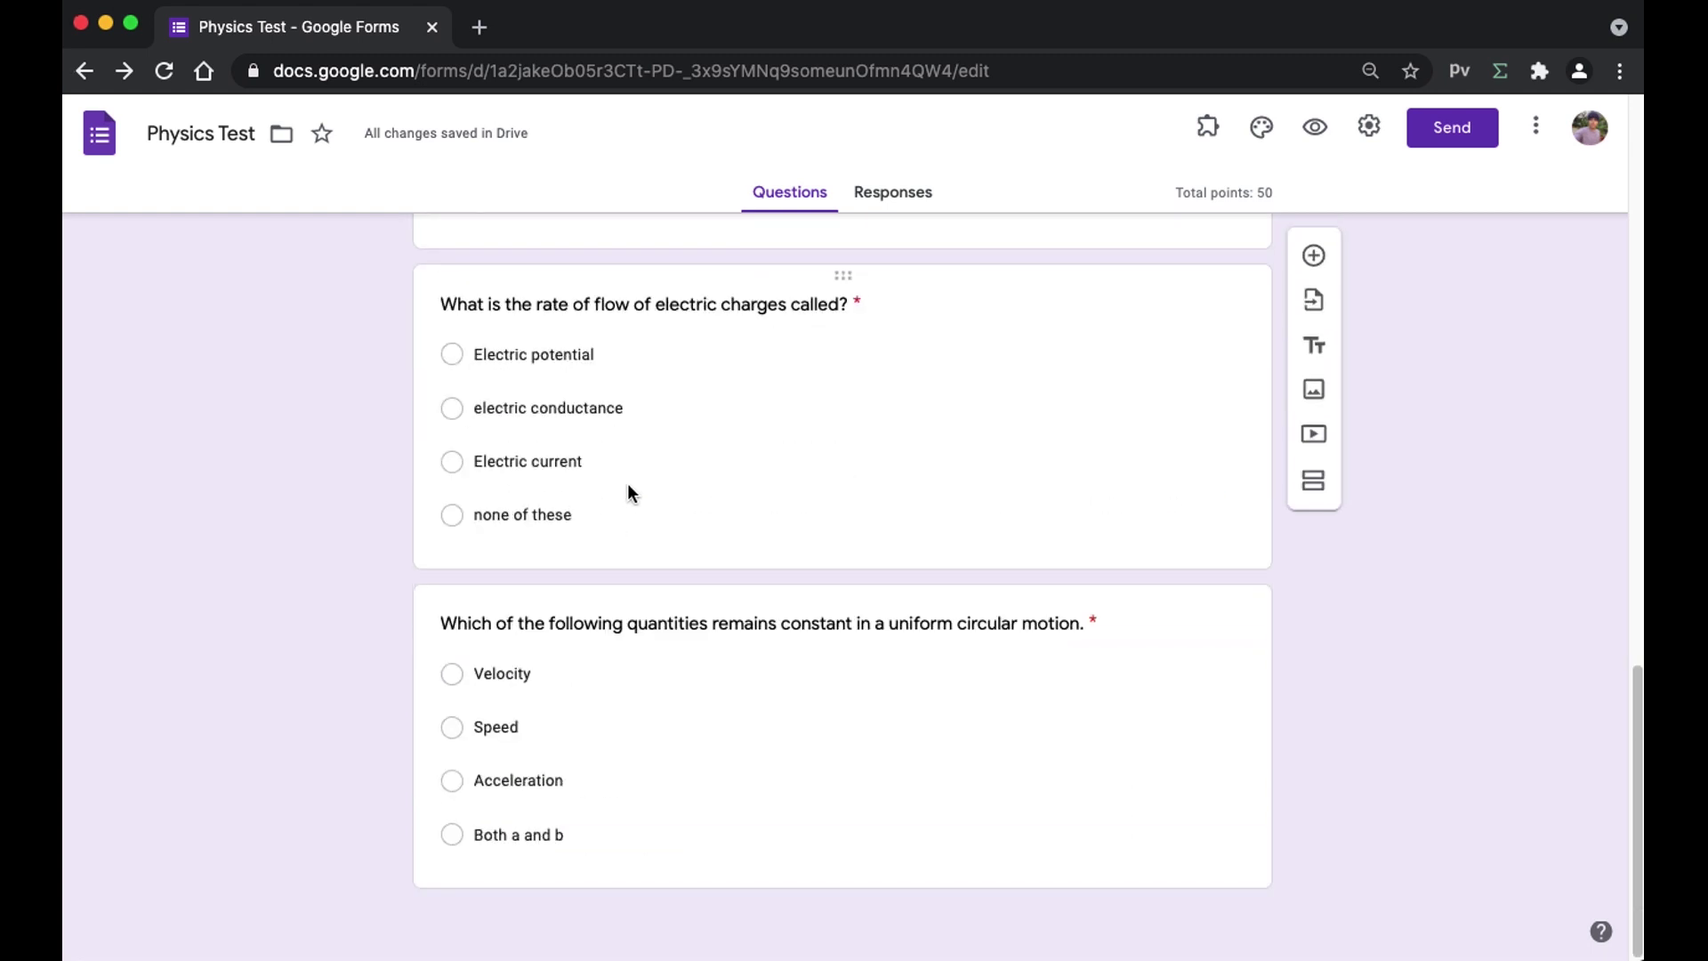
scroll(628, 487, up, 20)
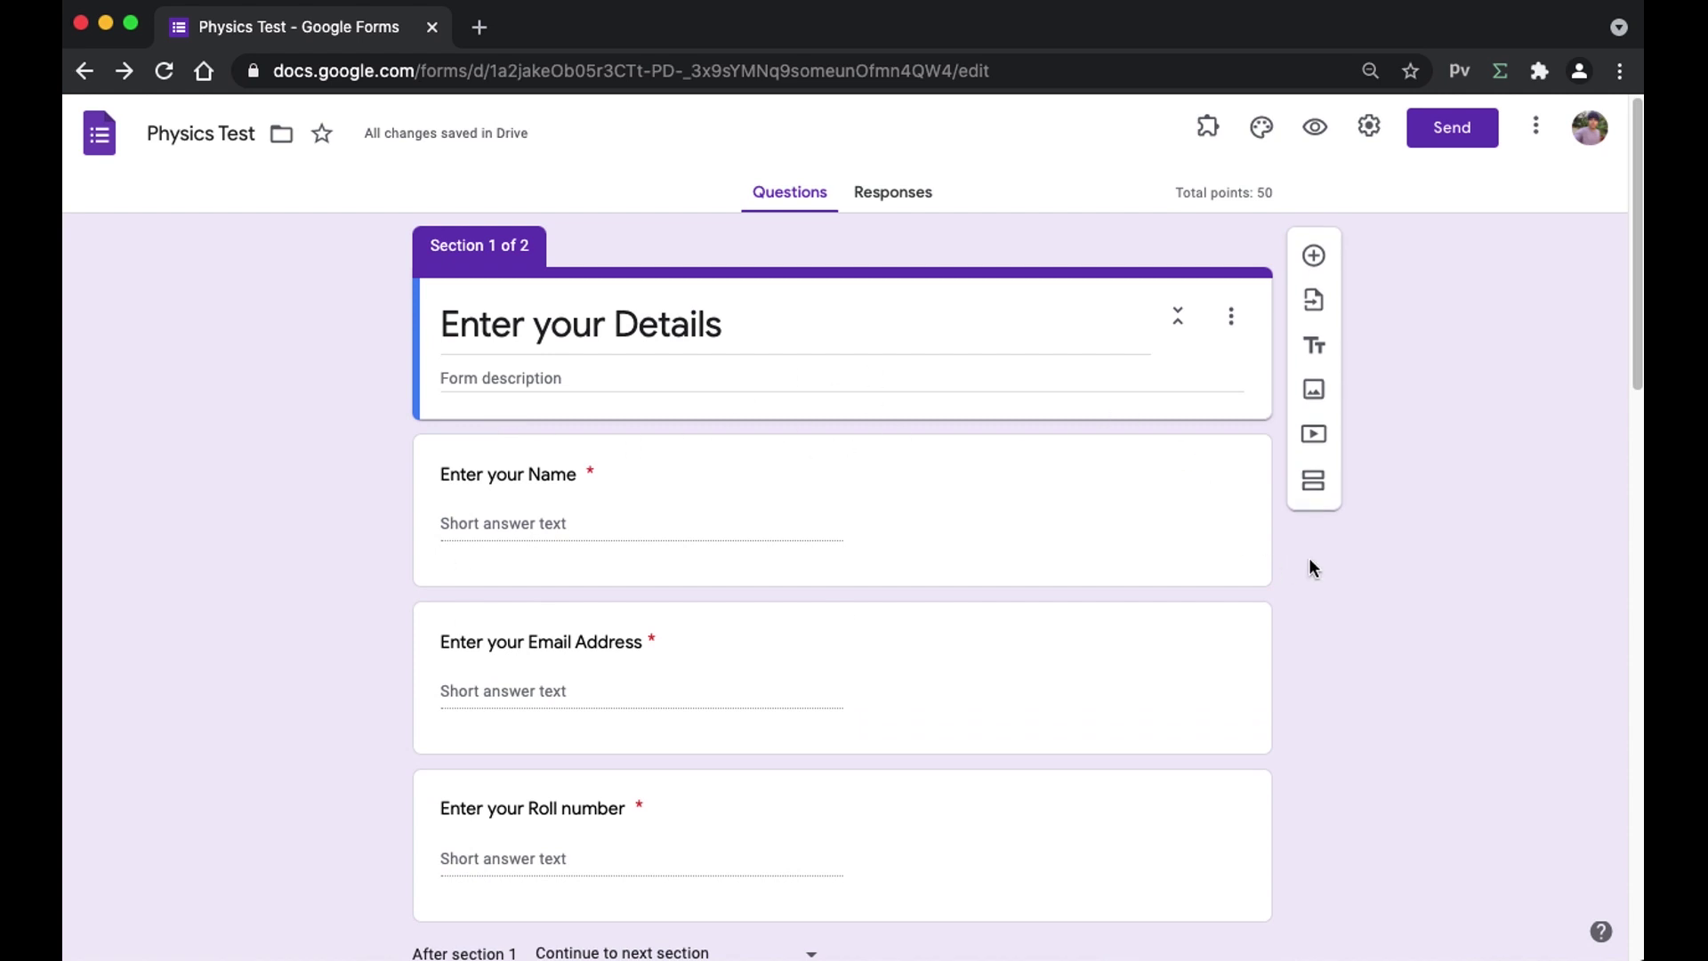
click(1313, 481)
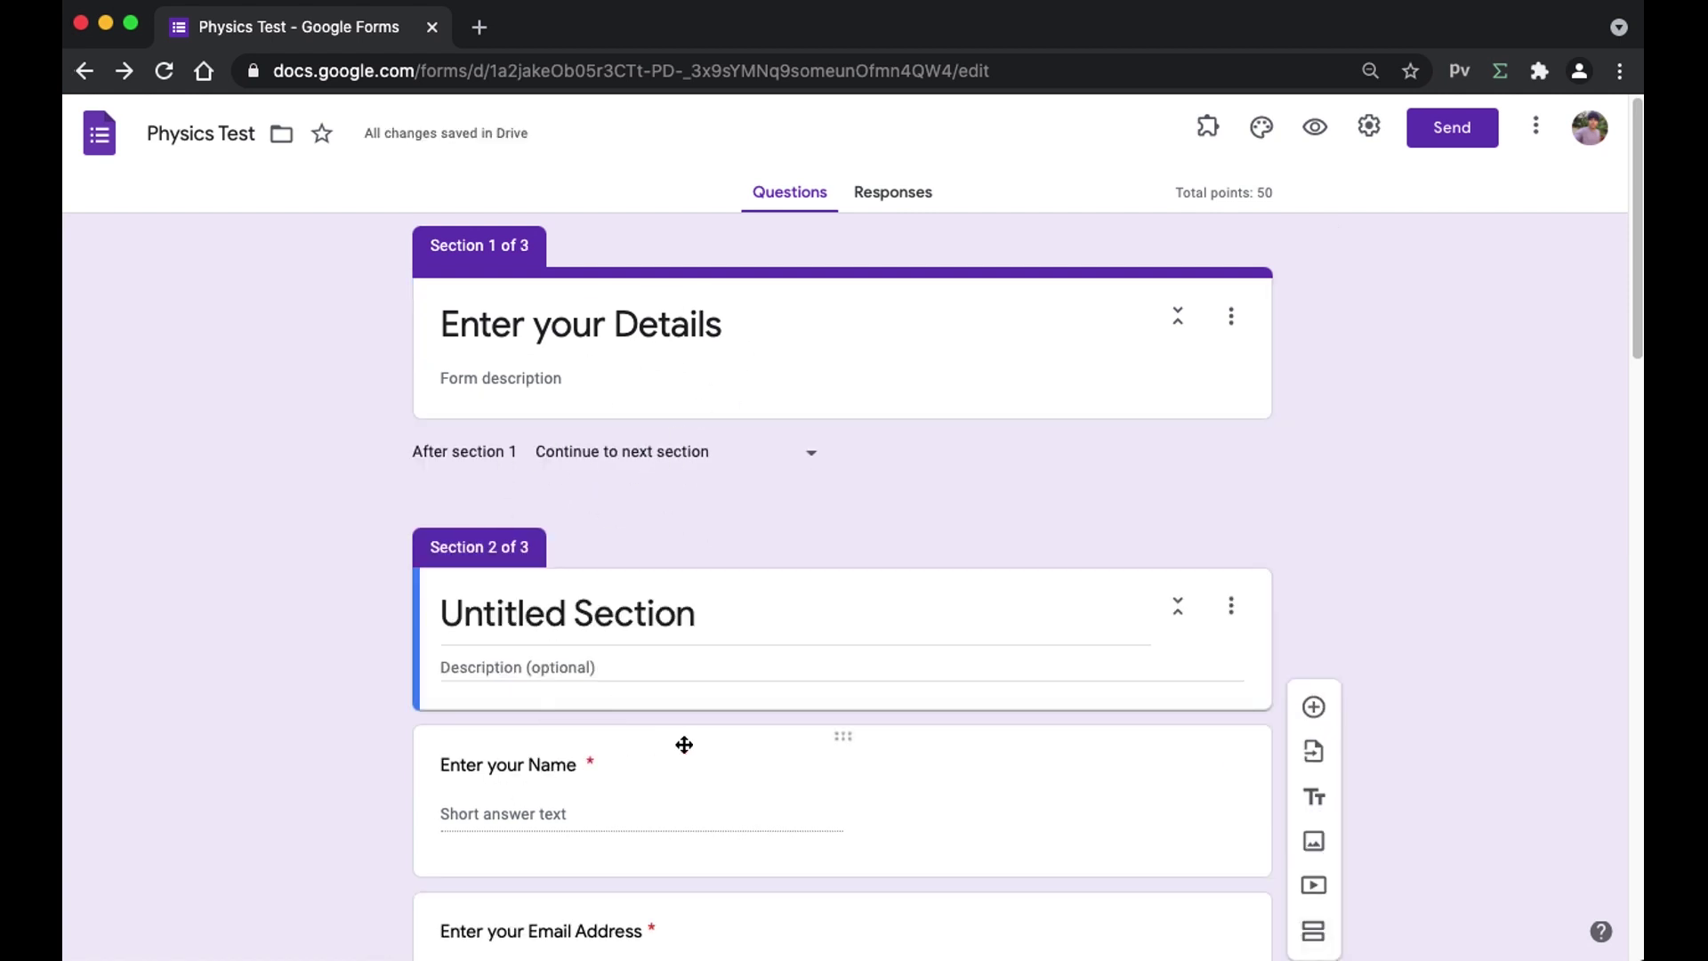
drag(846, 739, 744, 703)
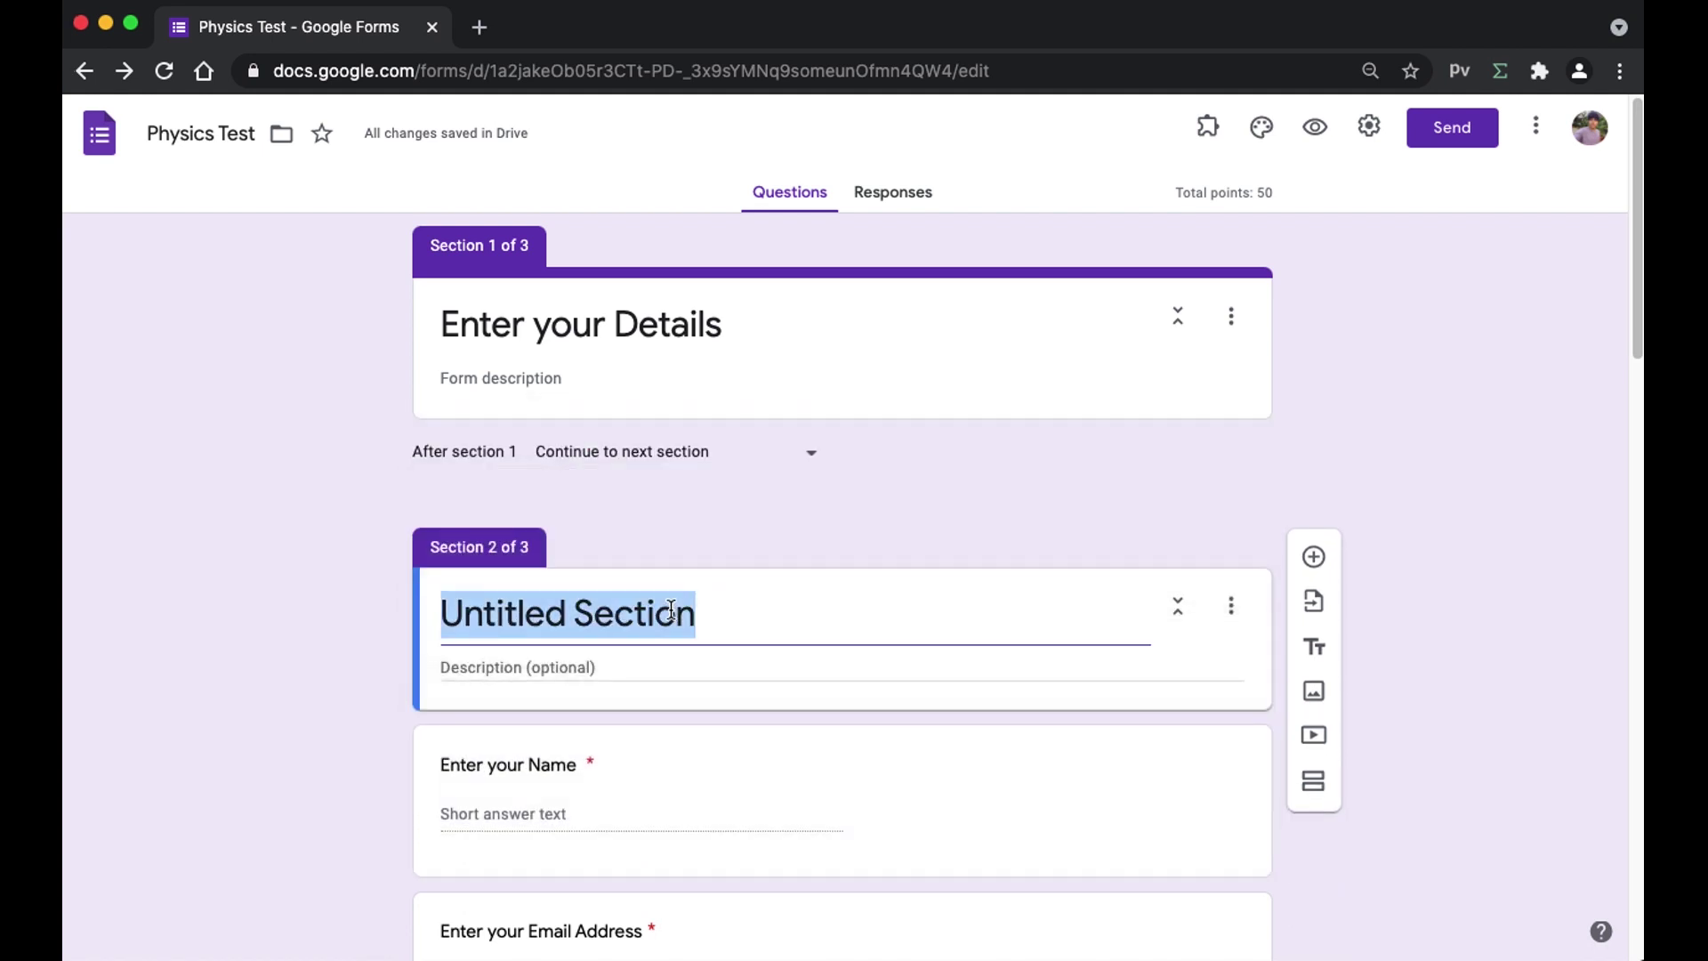
text(Enter your)
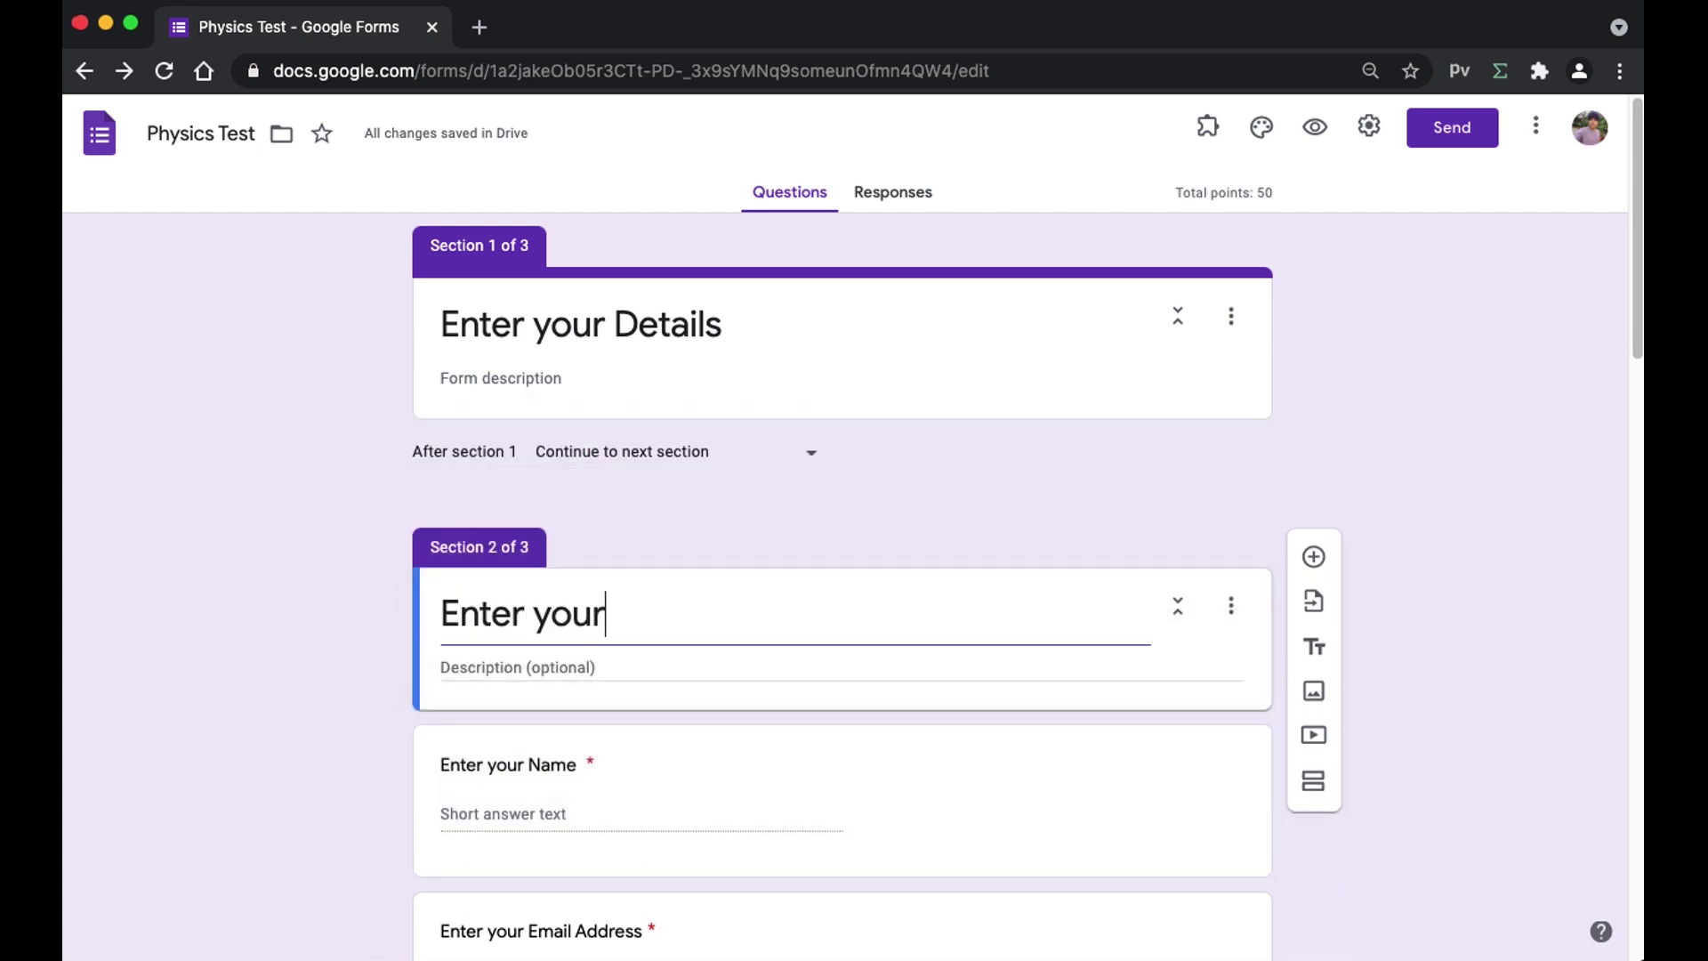
text( Details)
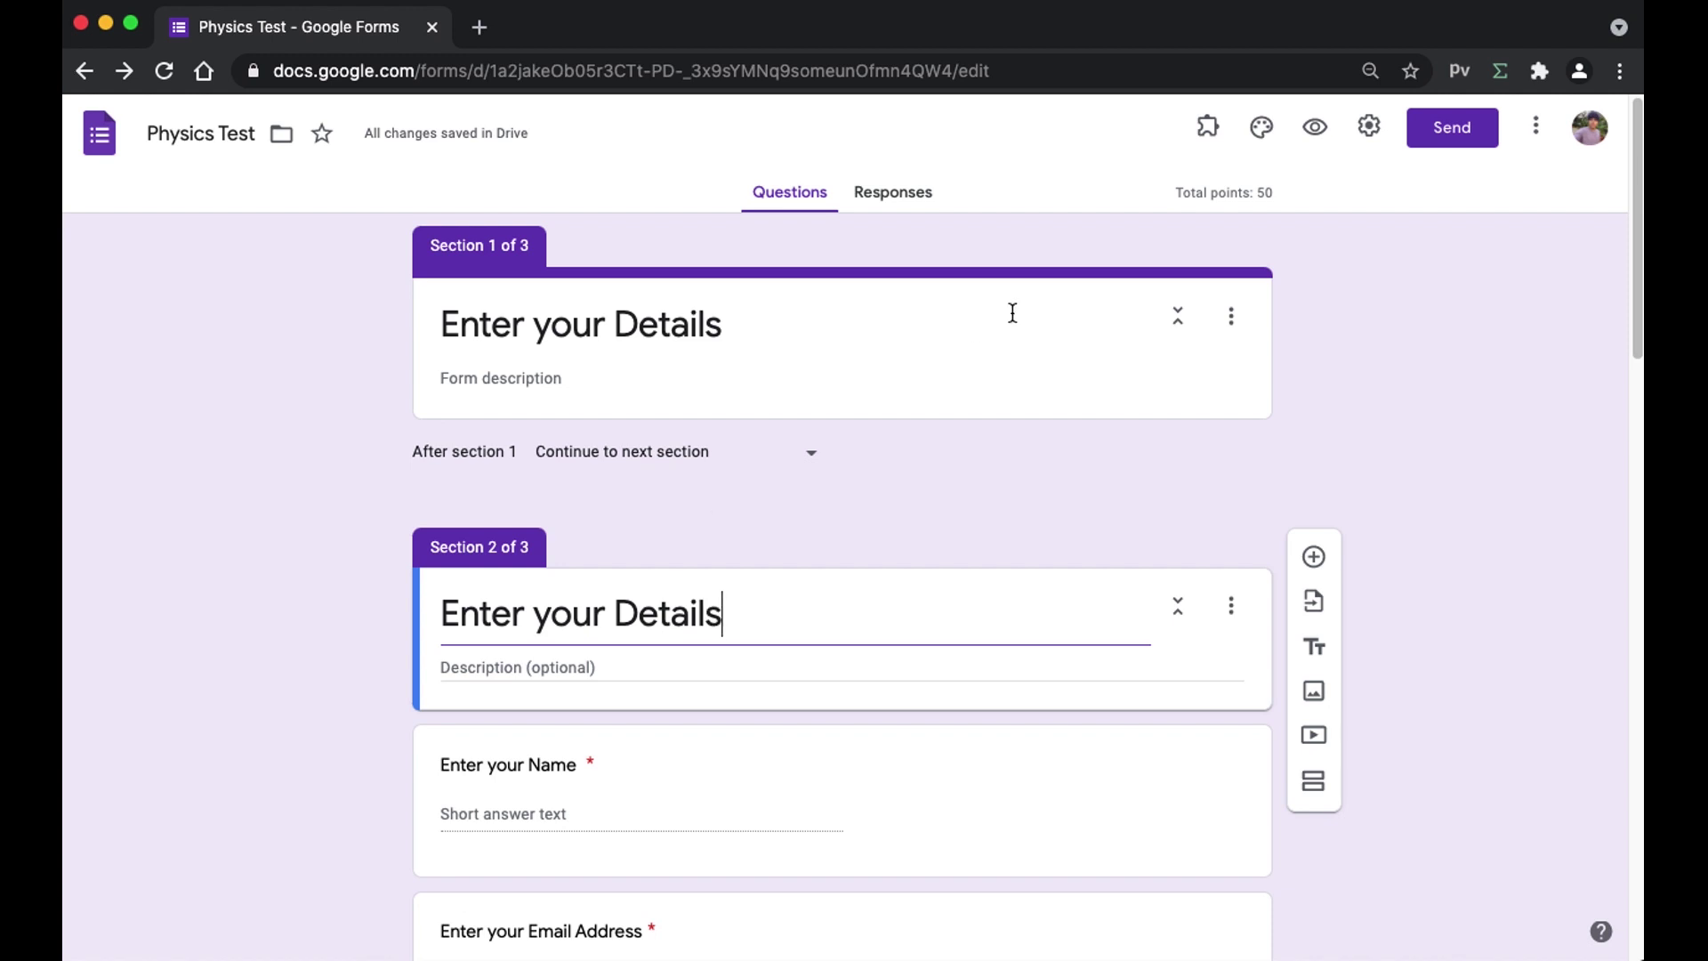
click(1331, 364)
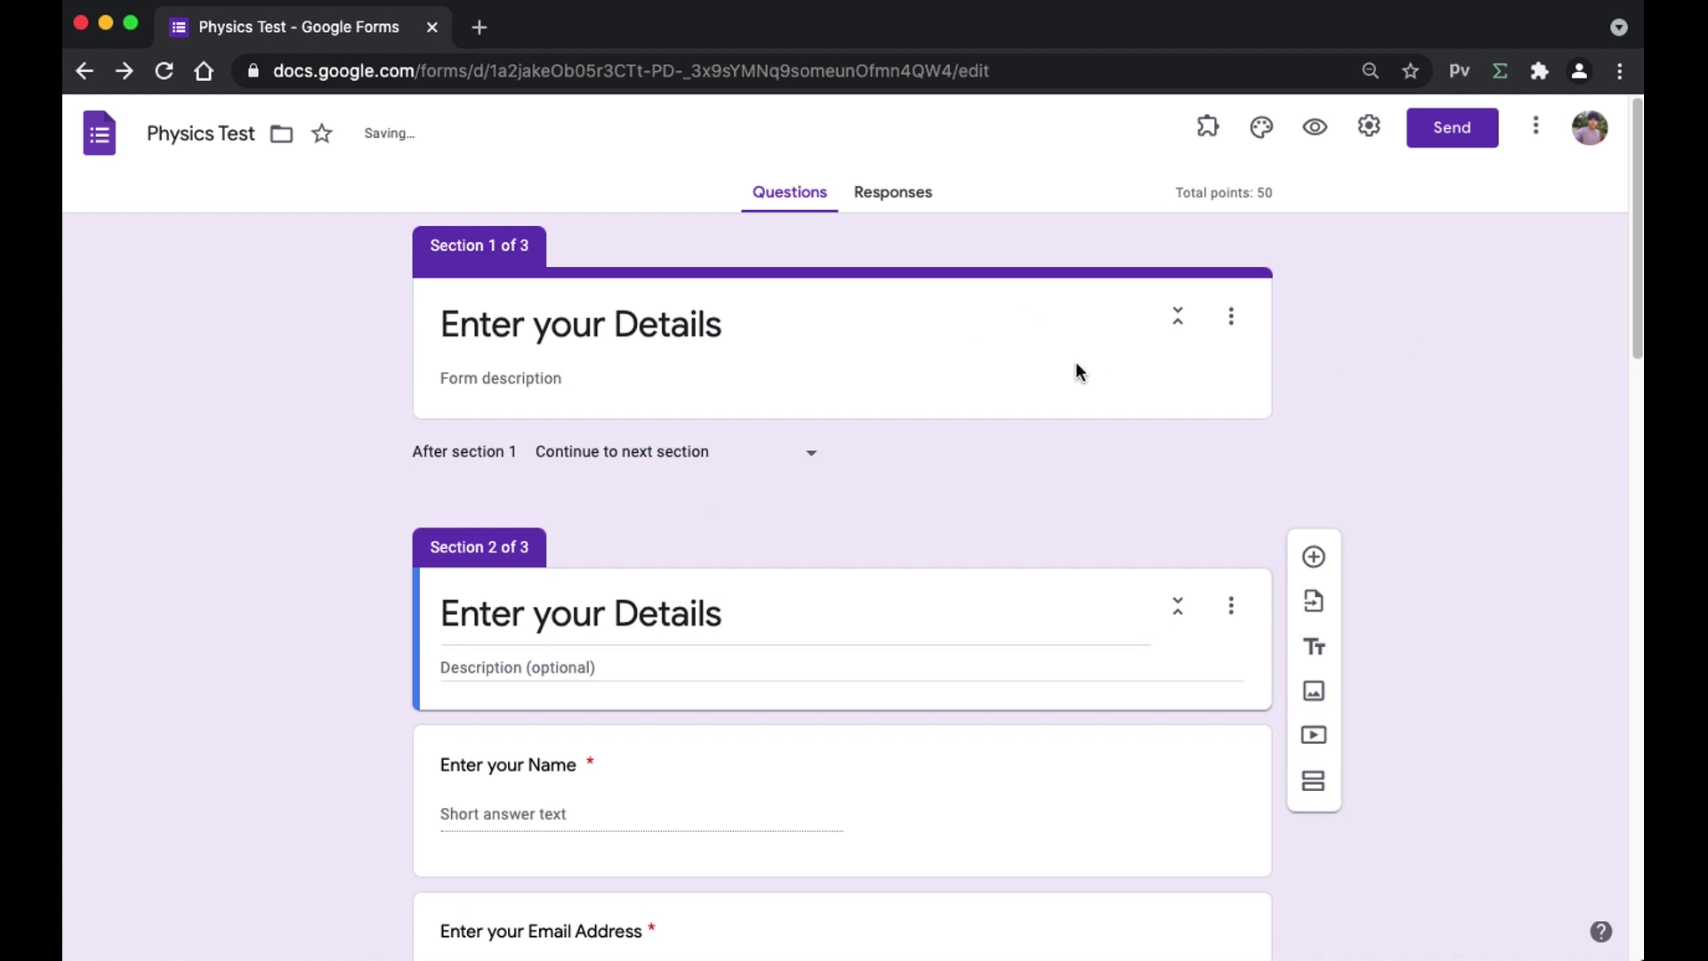
- Retitle the first section 'Enter the Password'
triple_click(762, 333)
key(BackSpace)
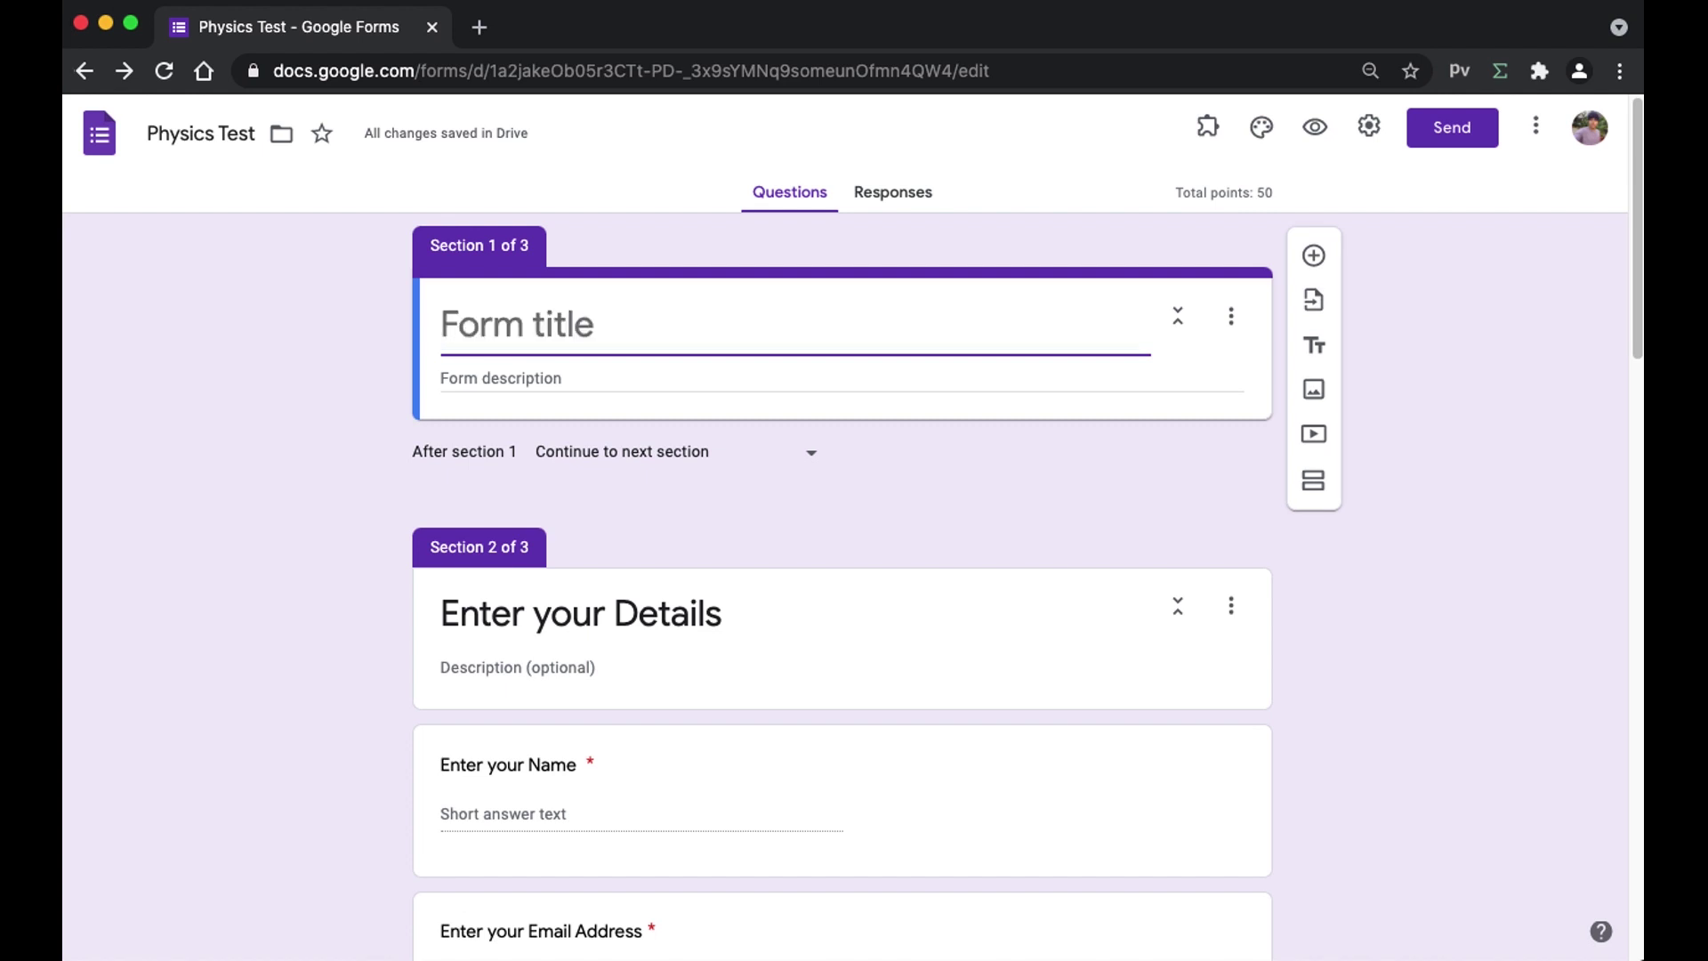
text(Ente)
text(r yo)
key(BackSpace)
key(BackSpace)
text(the P)
key(BackSpace)
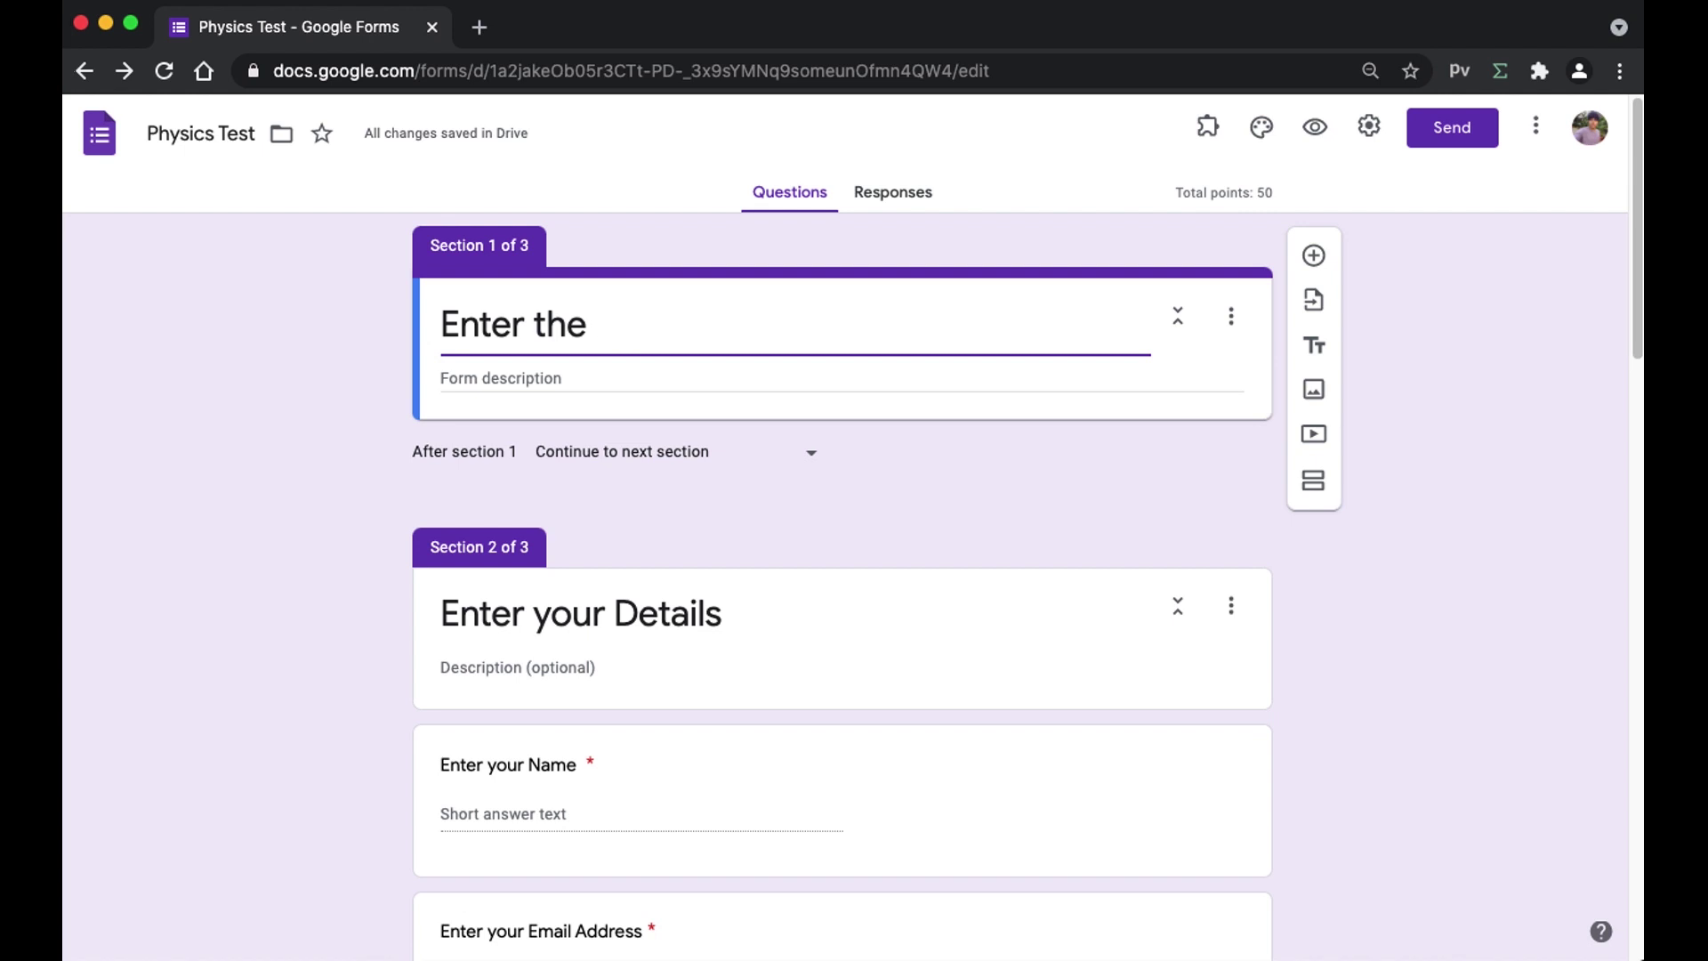
text(Password)
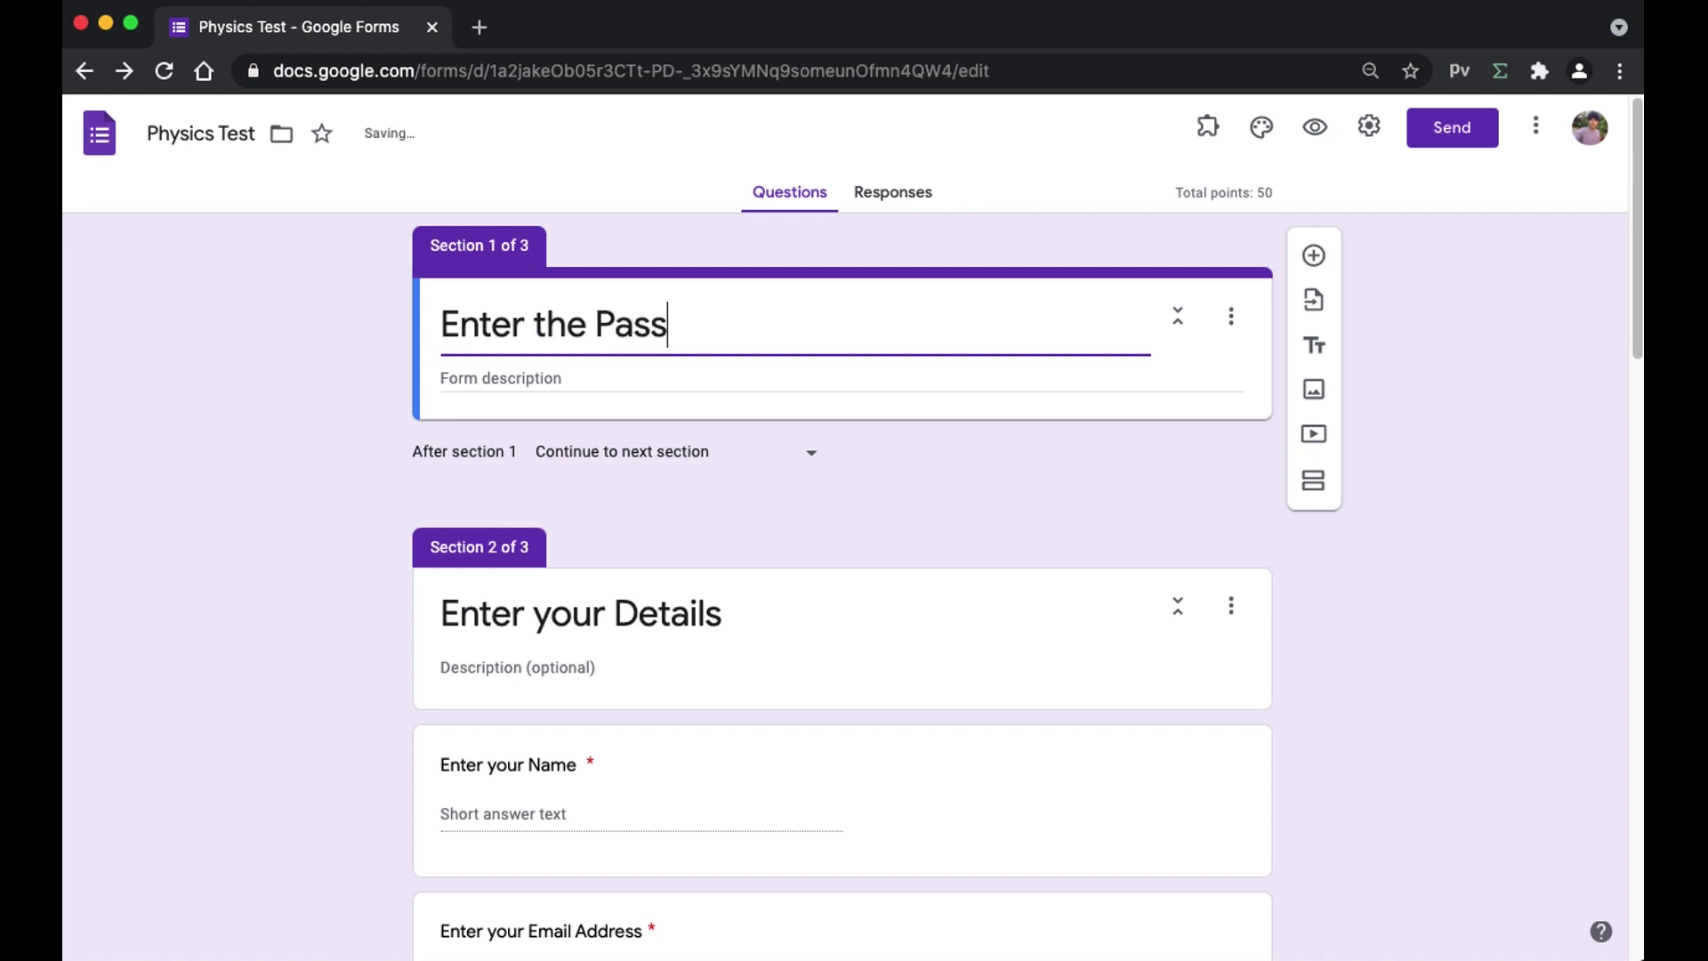
click(1530, 354)
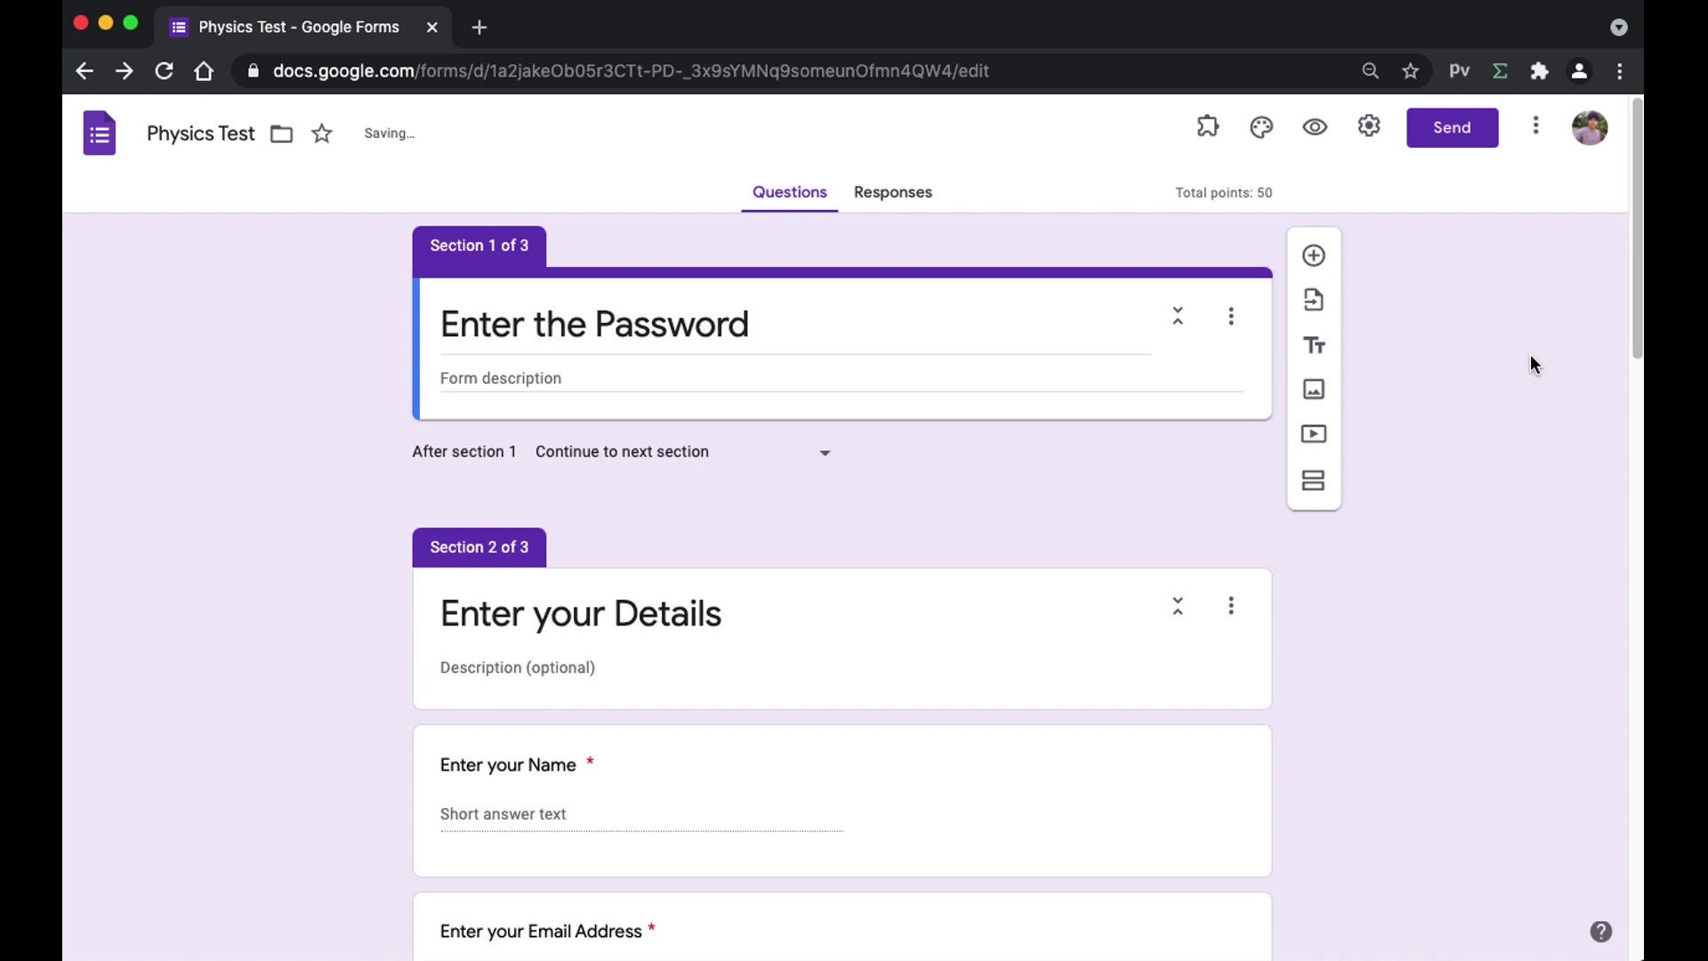
- Add a short-answer question 'What is the Password ?' to the password section
click(1314, 258)
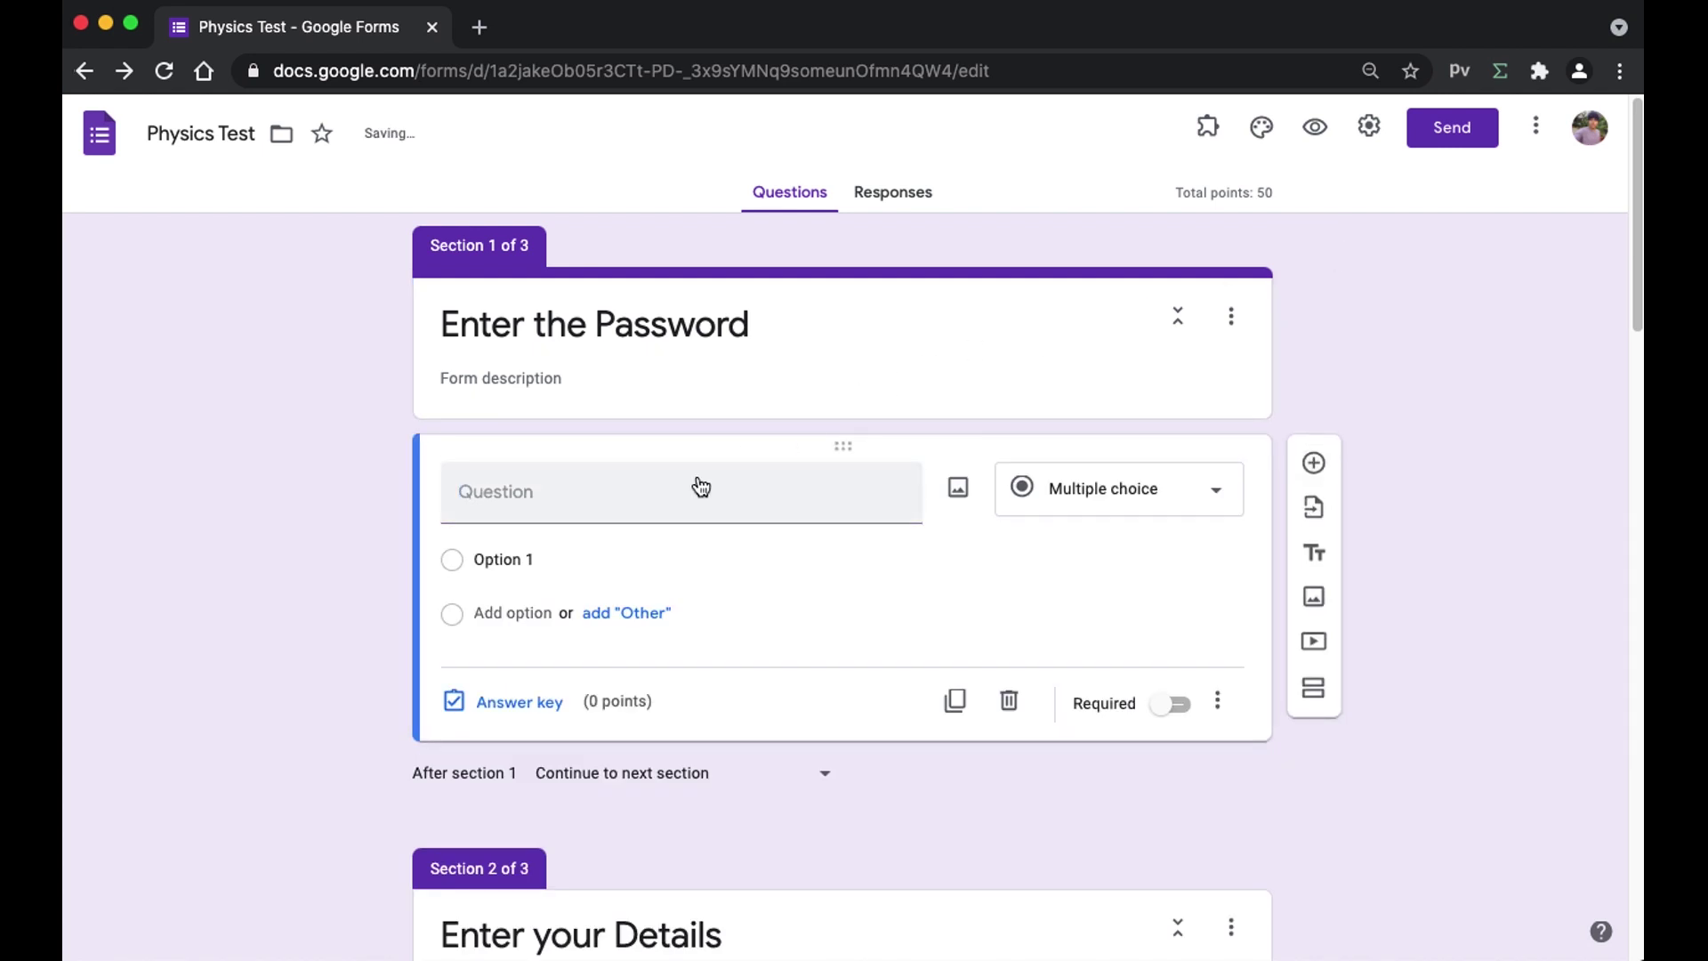
click(652, 492)
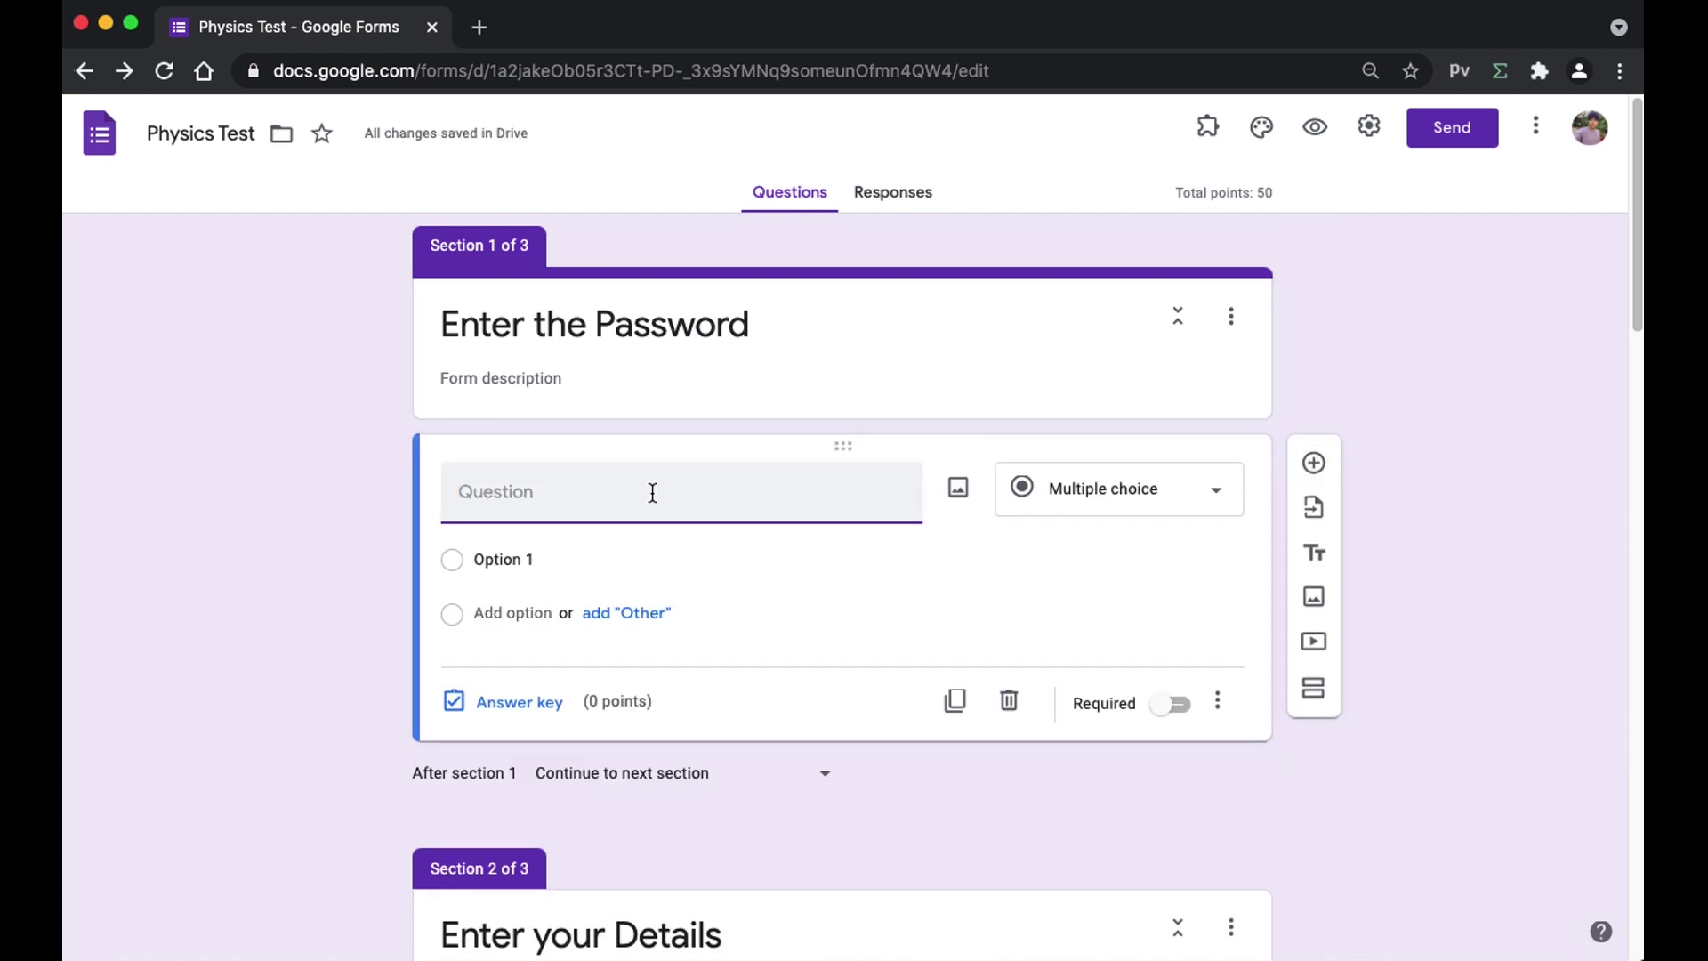
text(What is the Password ?)
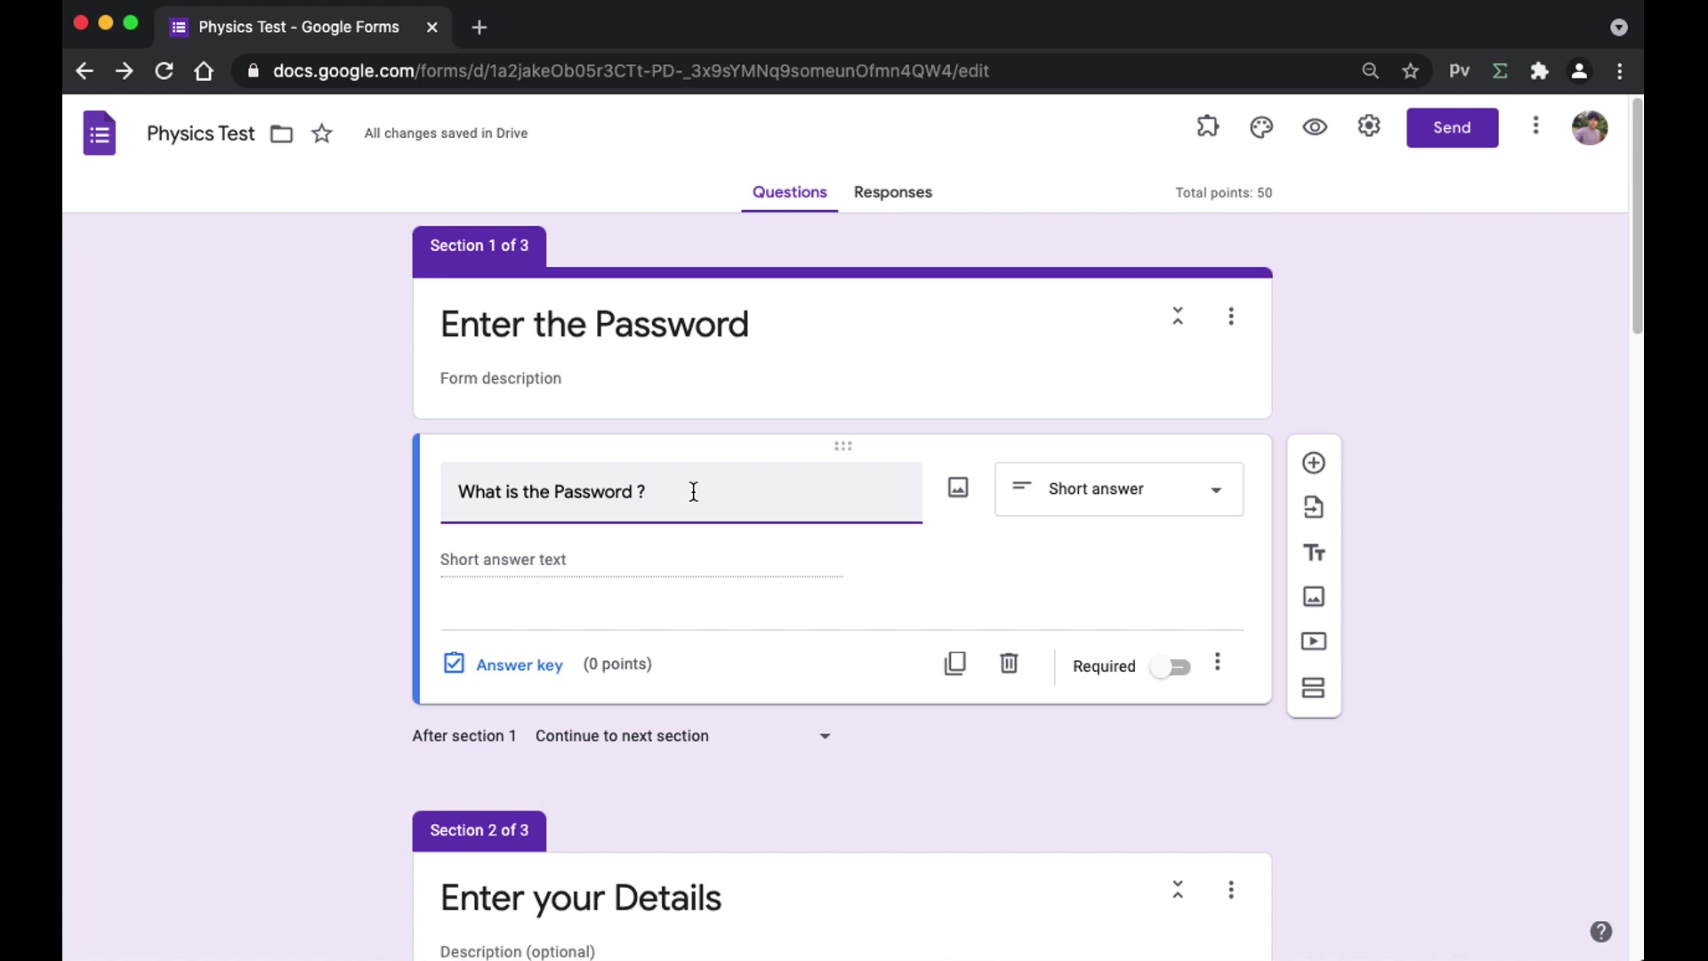
click(1217, 665)
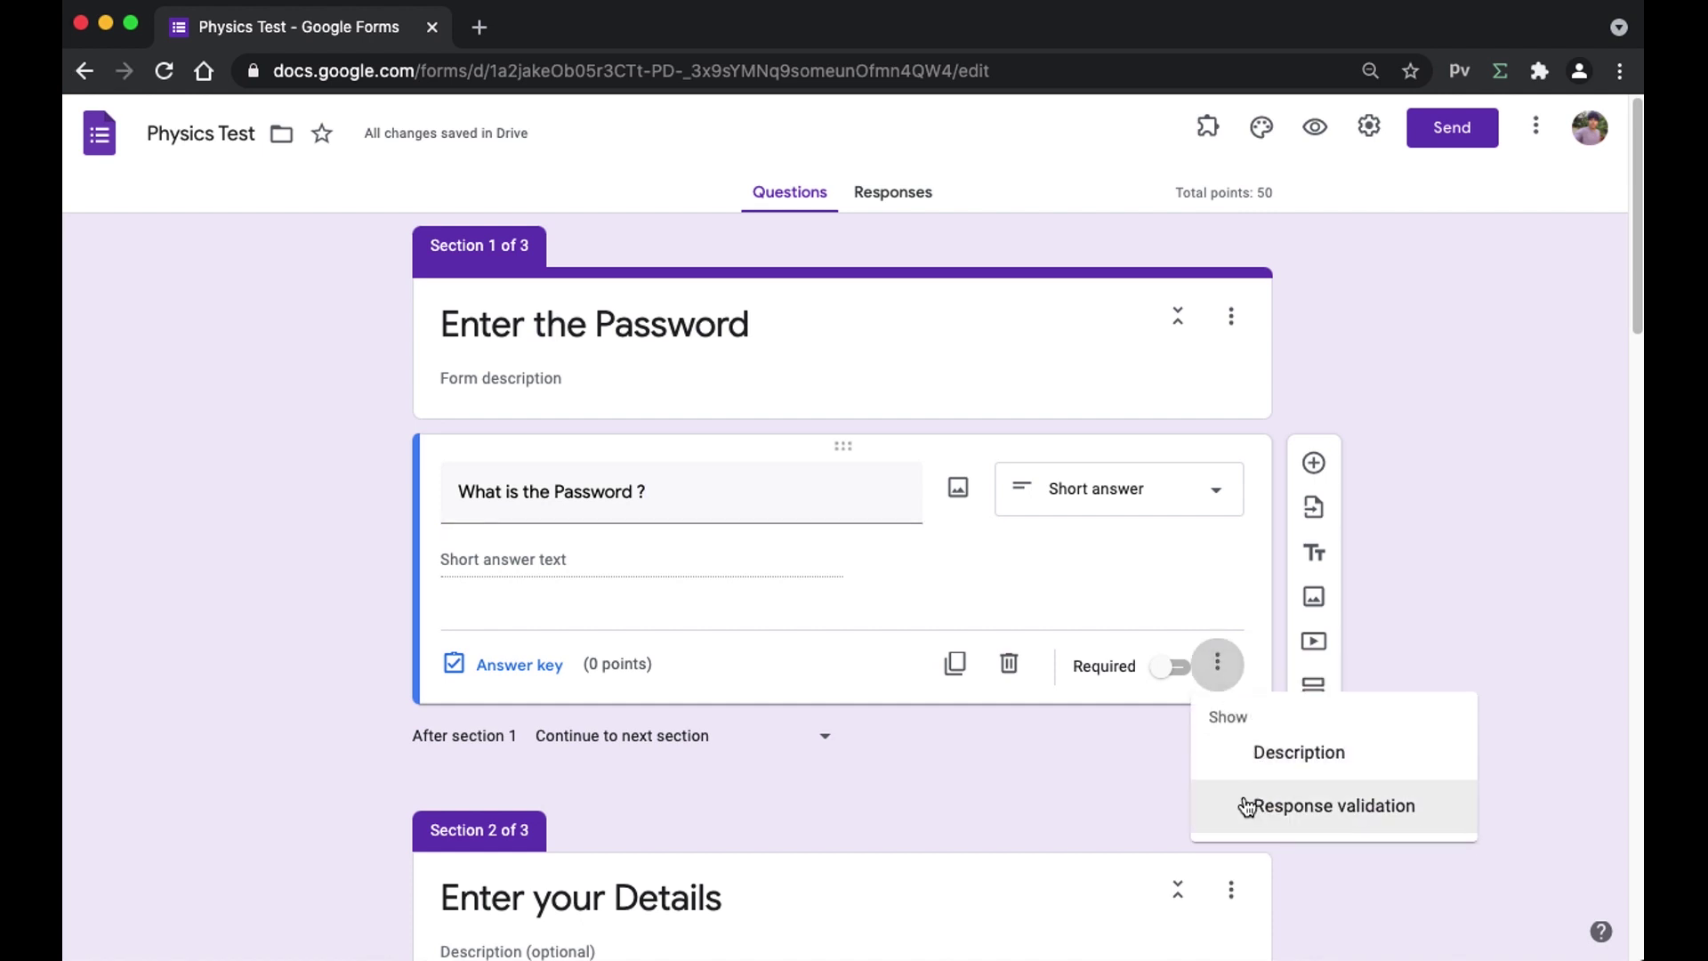
- Turn on response validation as a Regular expression with the Contains condition
click(1246, 806)
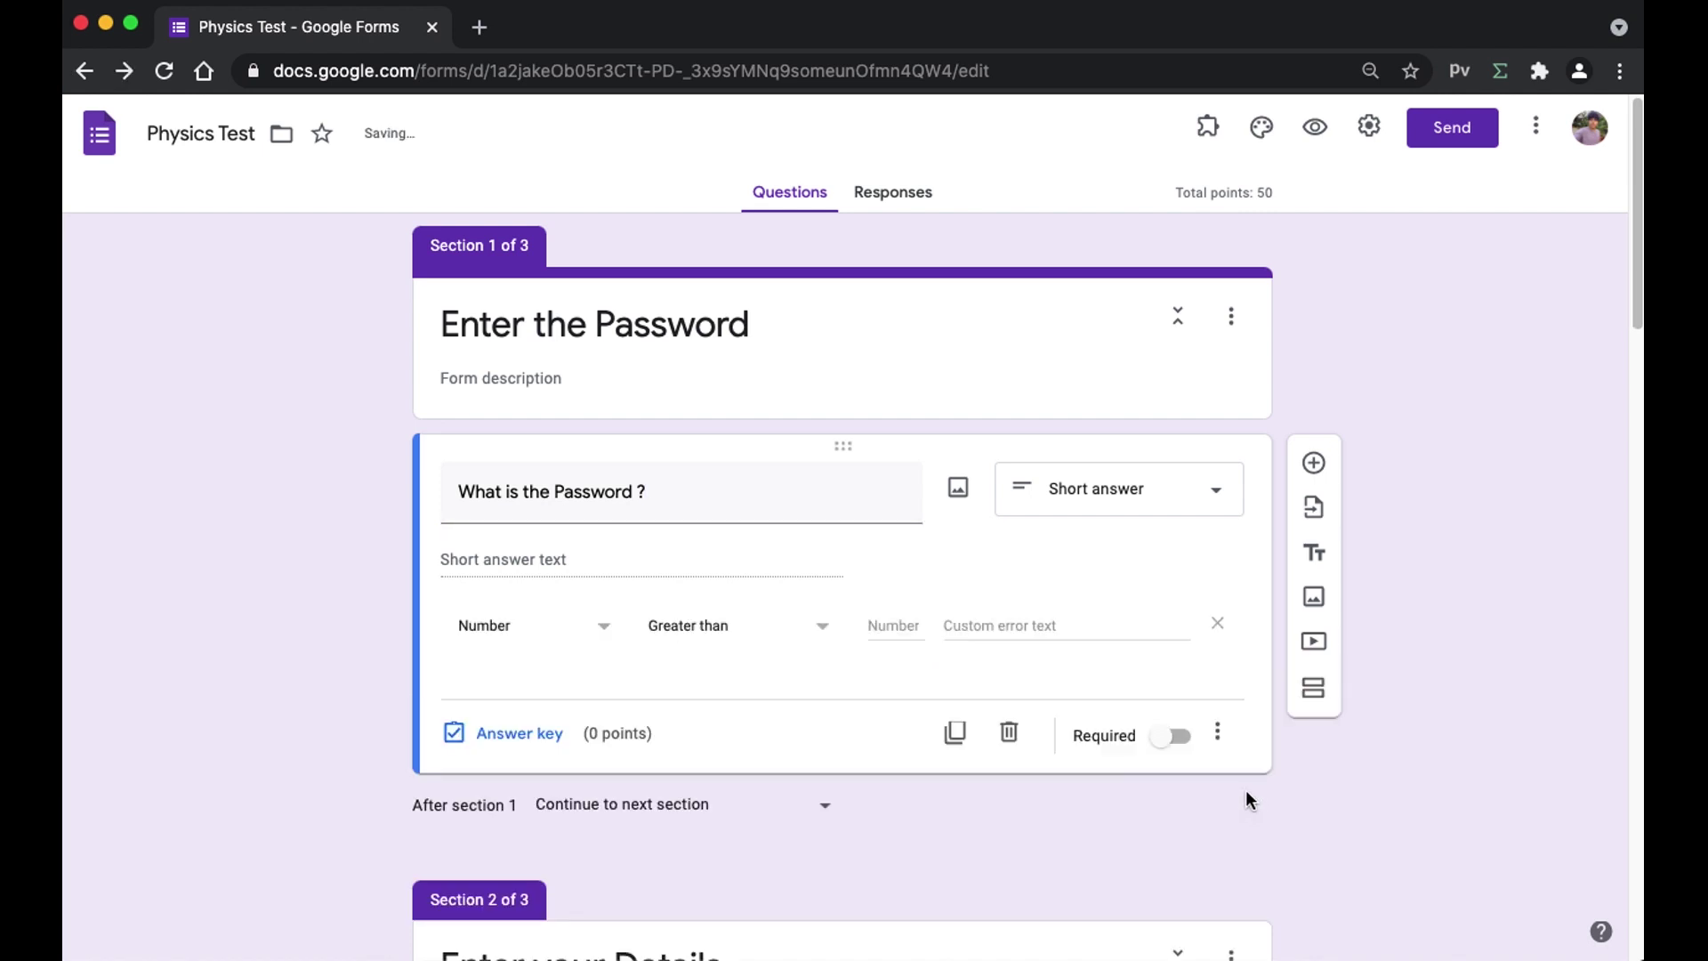
click(501, 642)
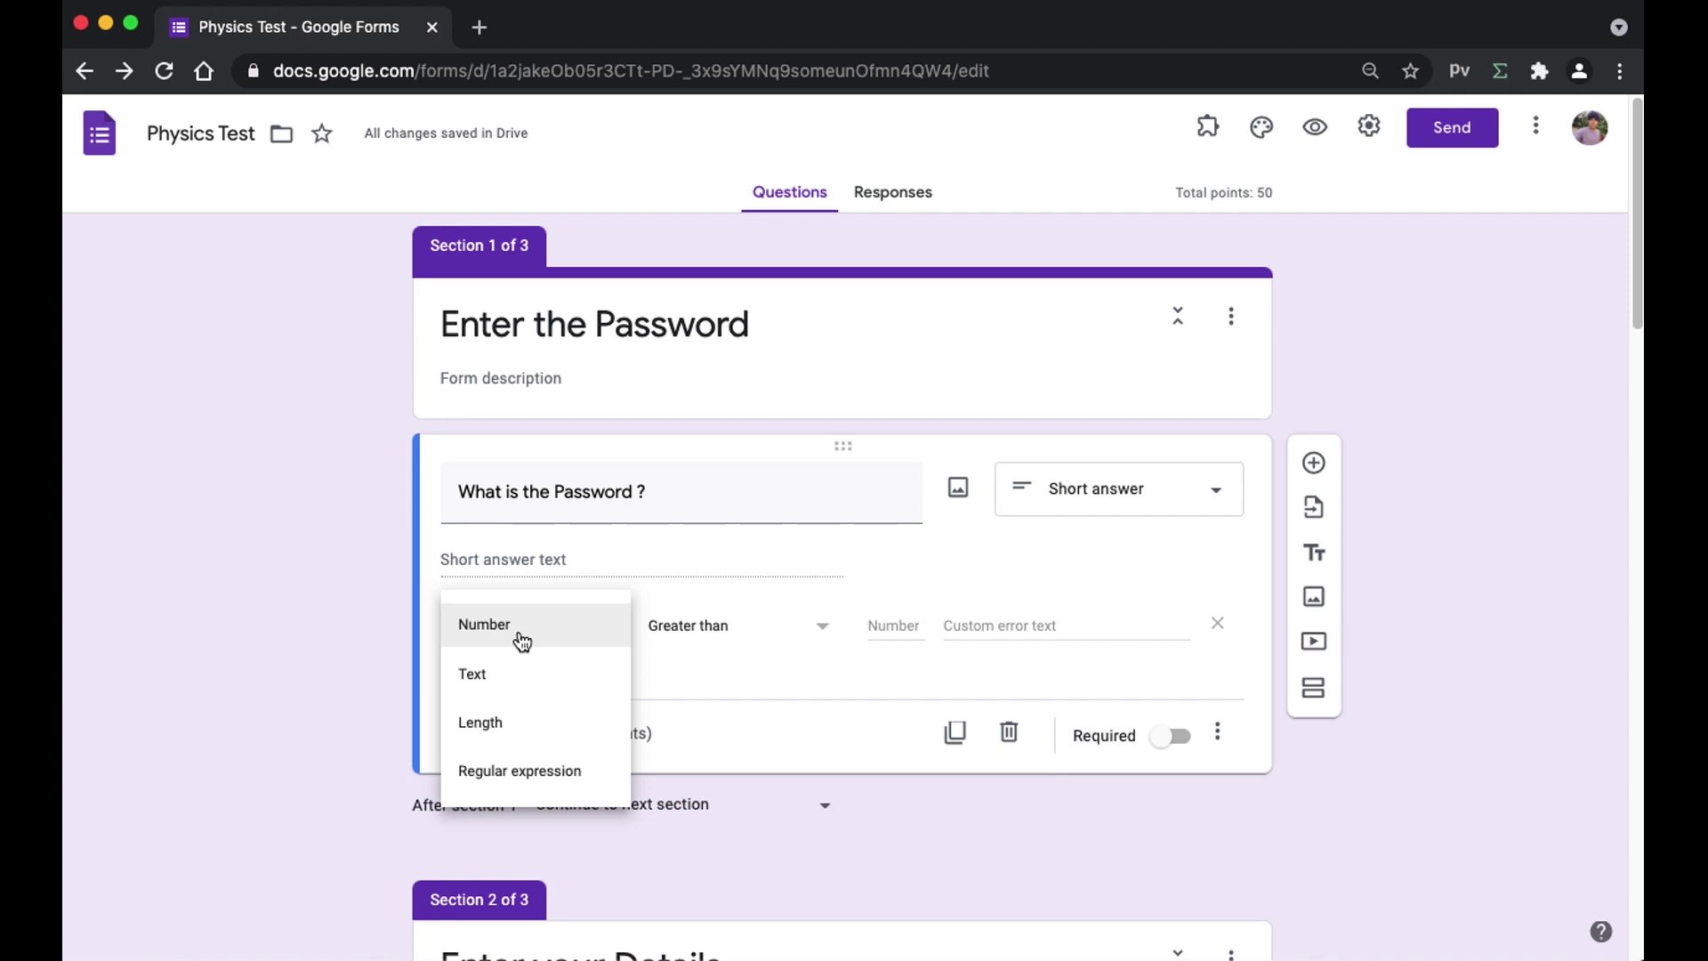
click(512, 776)
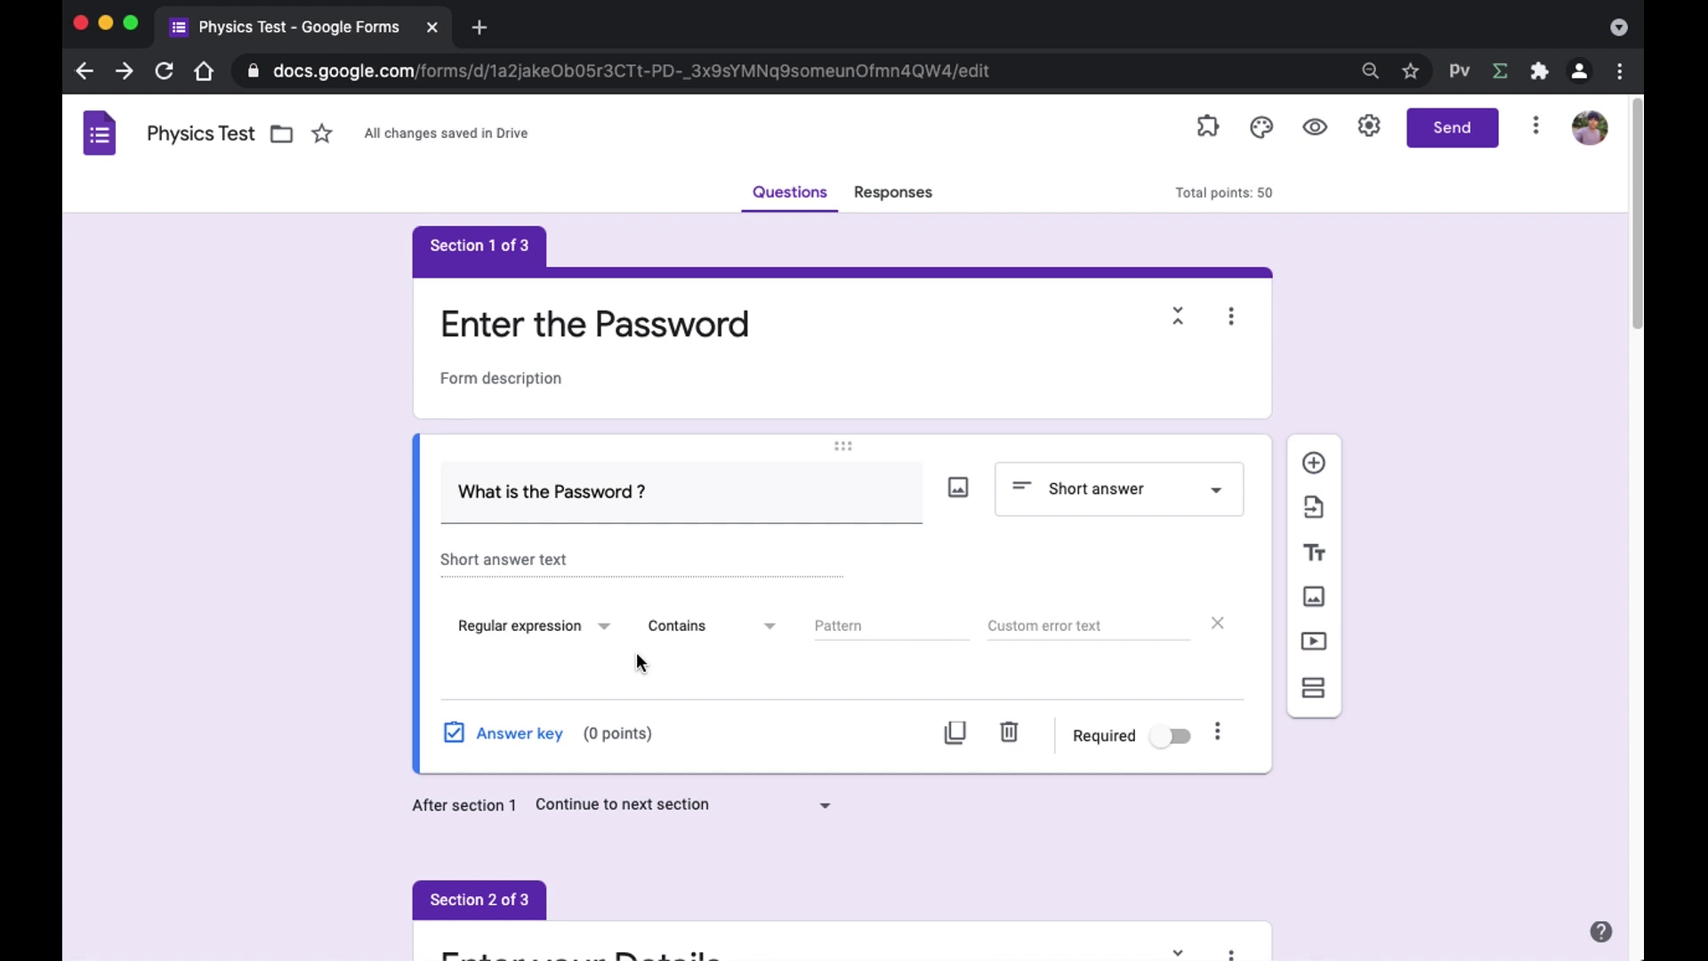
click(707, 635)
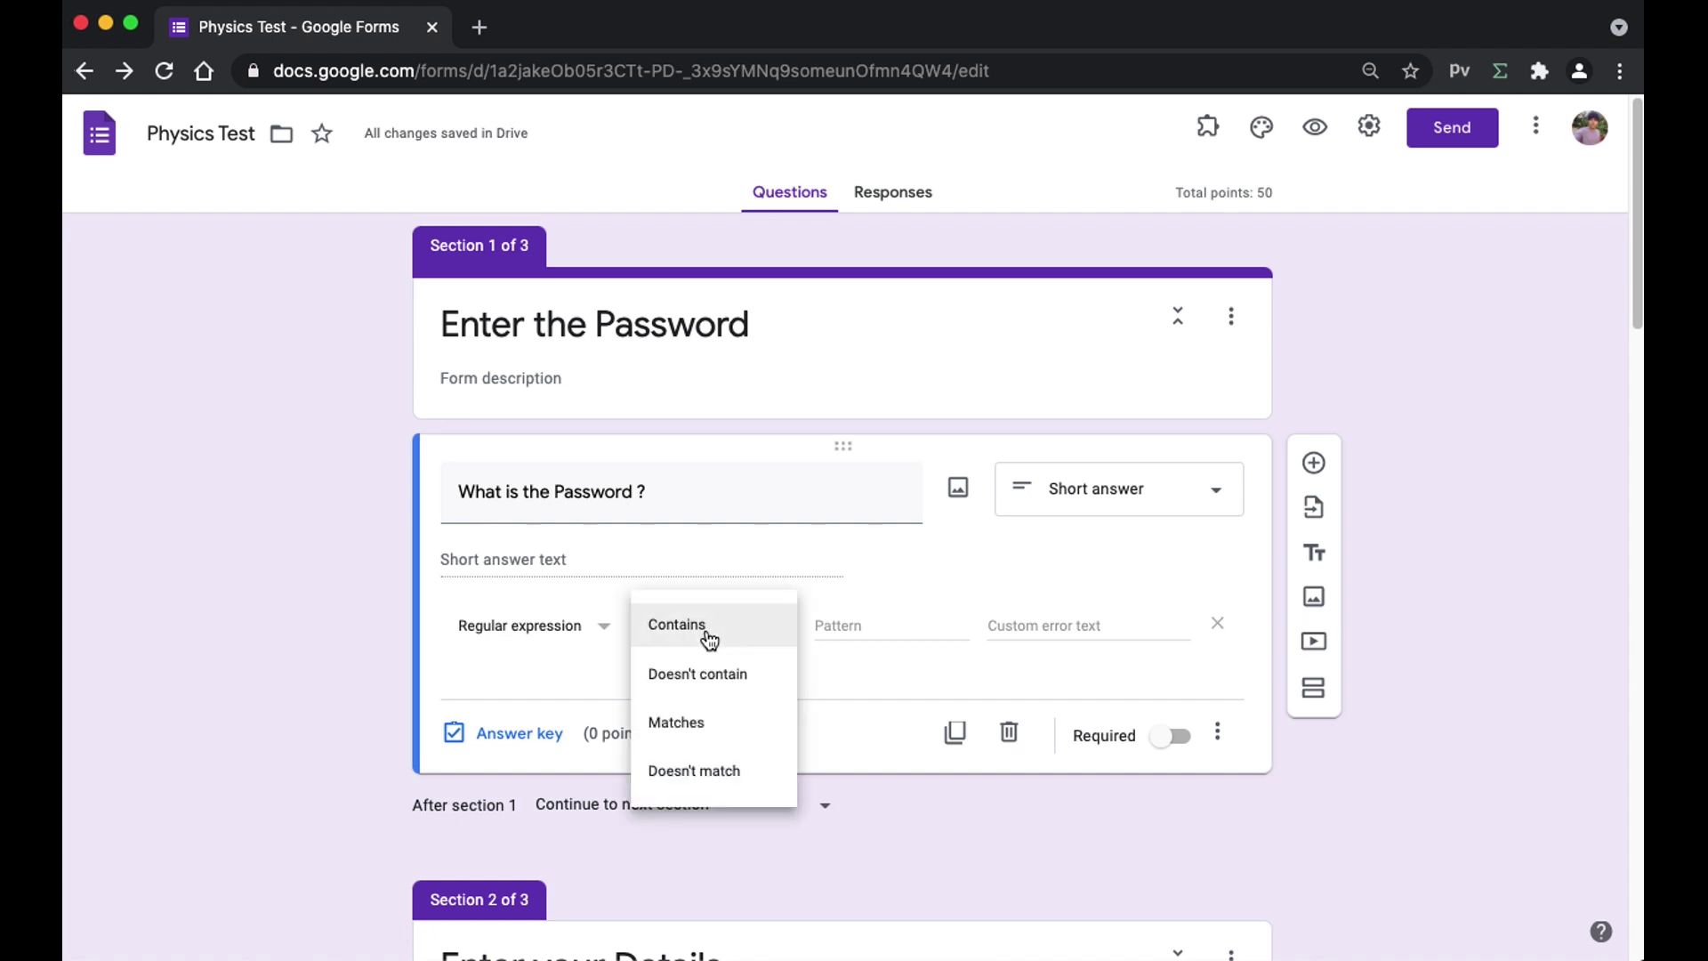
click(756, 653)
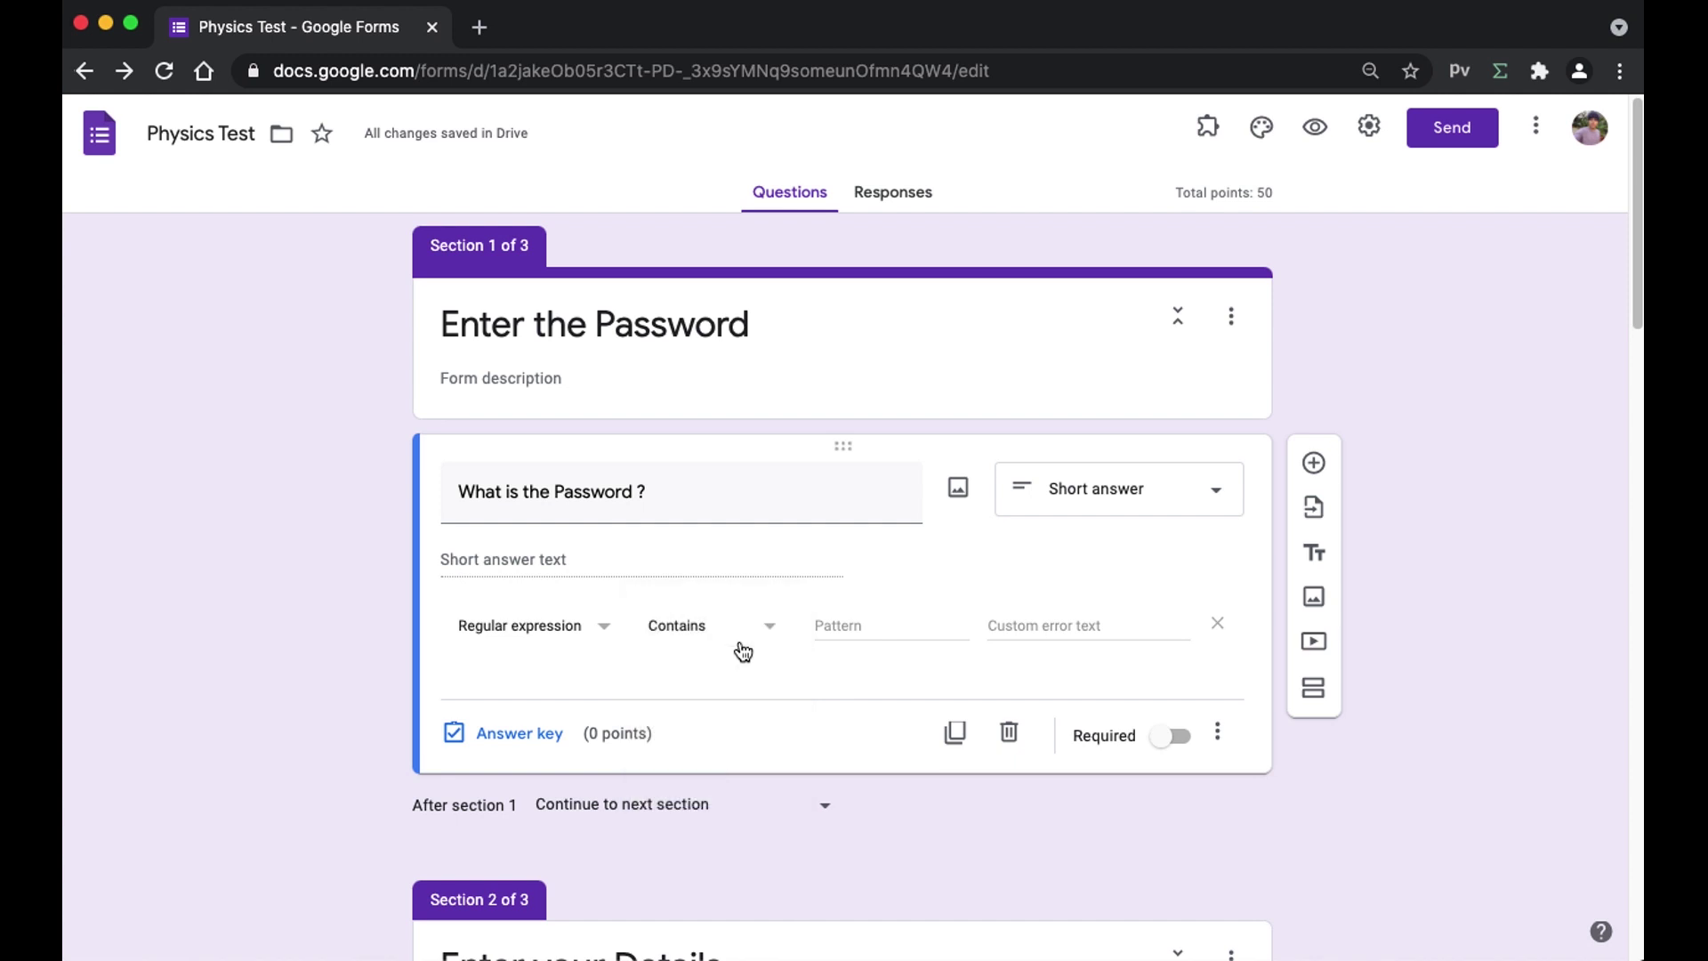
- Enter the expected password as the validation pattern
click(827, 624)
text(h)
key(BackSpace)
text(Ph)
key(BackSpace)
text(hysicsTest_123)
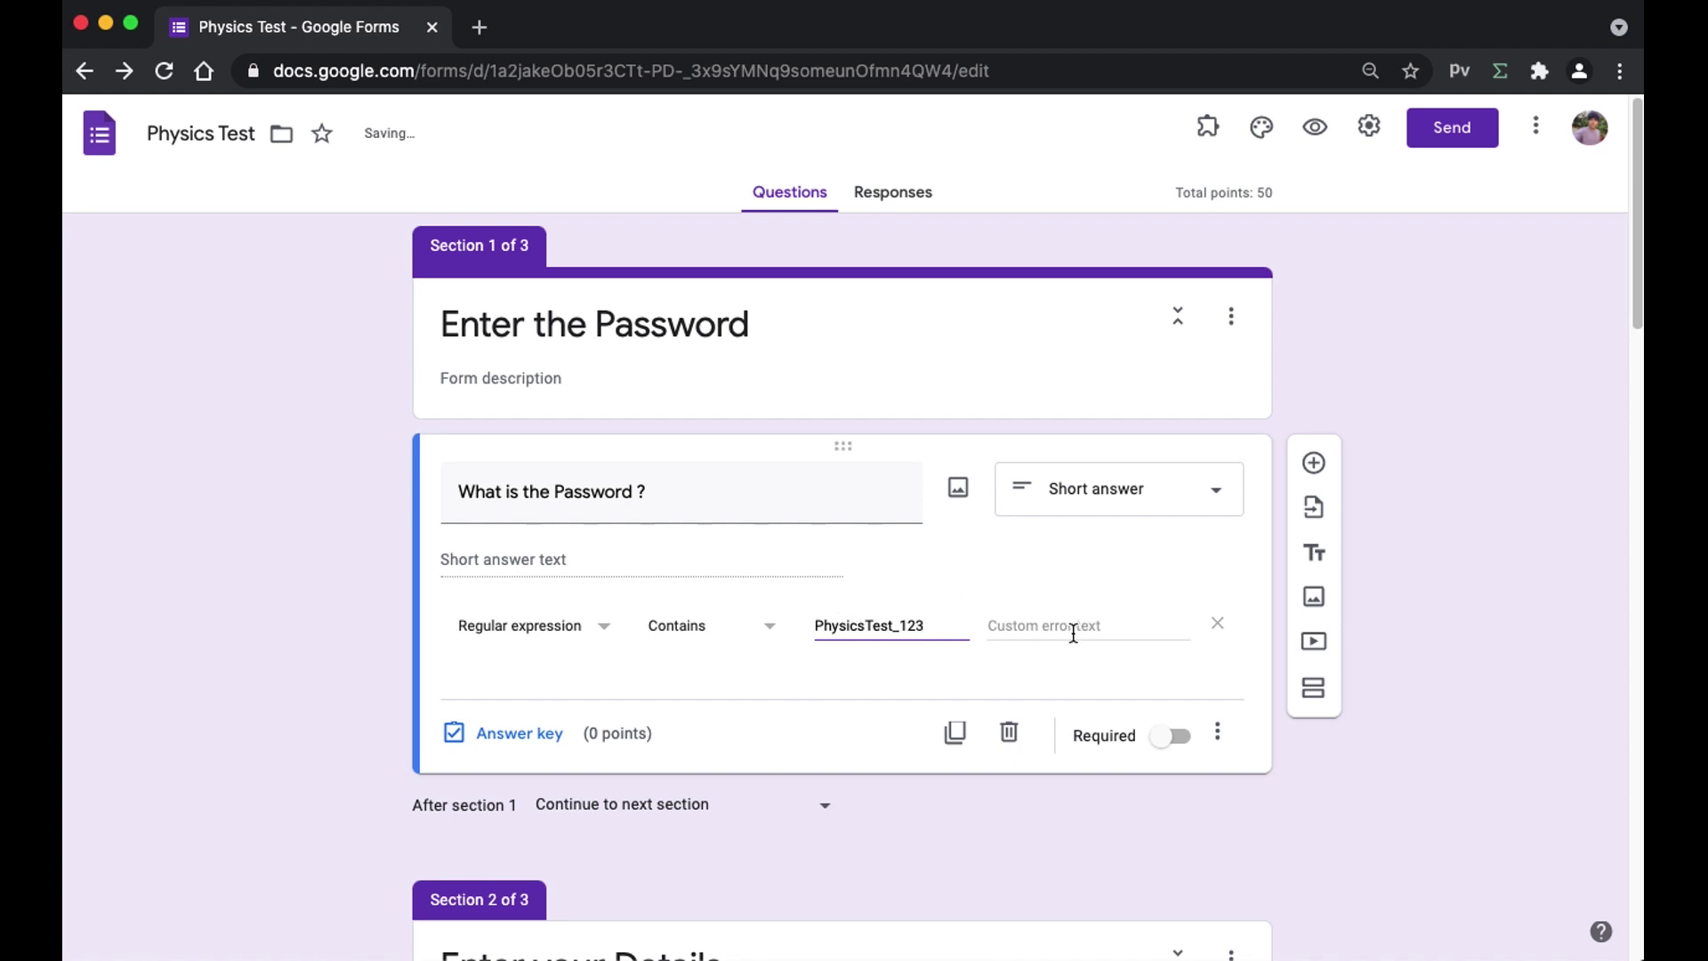
click(1416, 653)
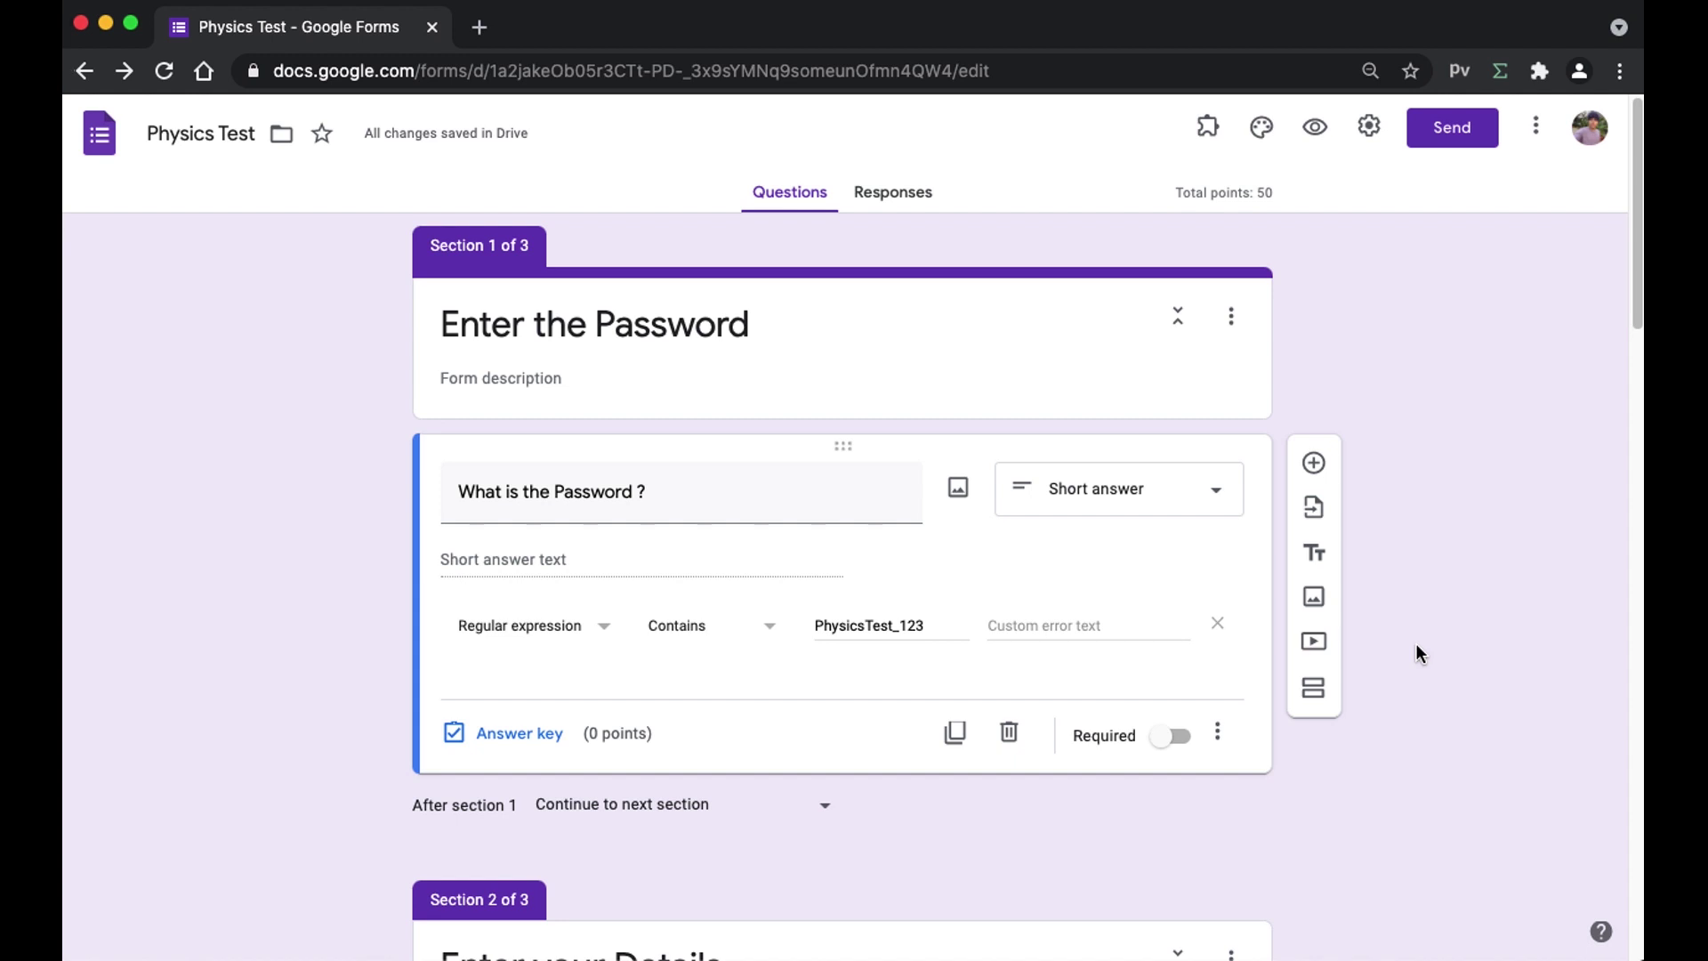
- Set the custom error text to 'It is the wrong password' and make the question required
click(1019, 633)
text(It is the wr)
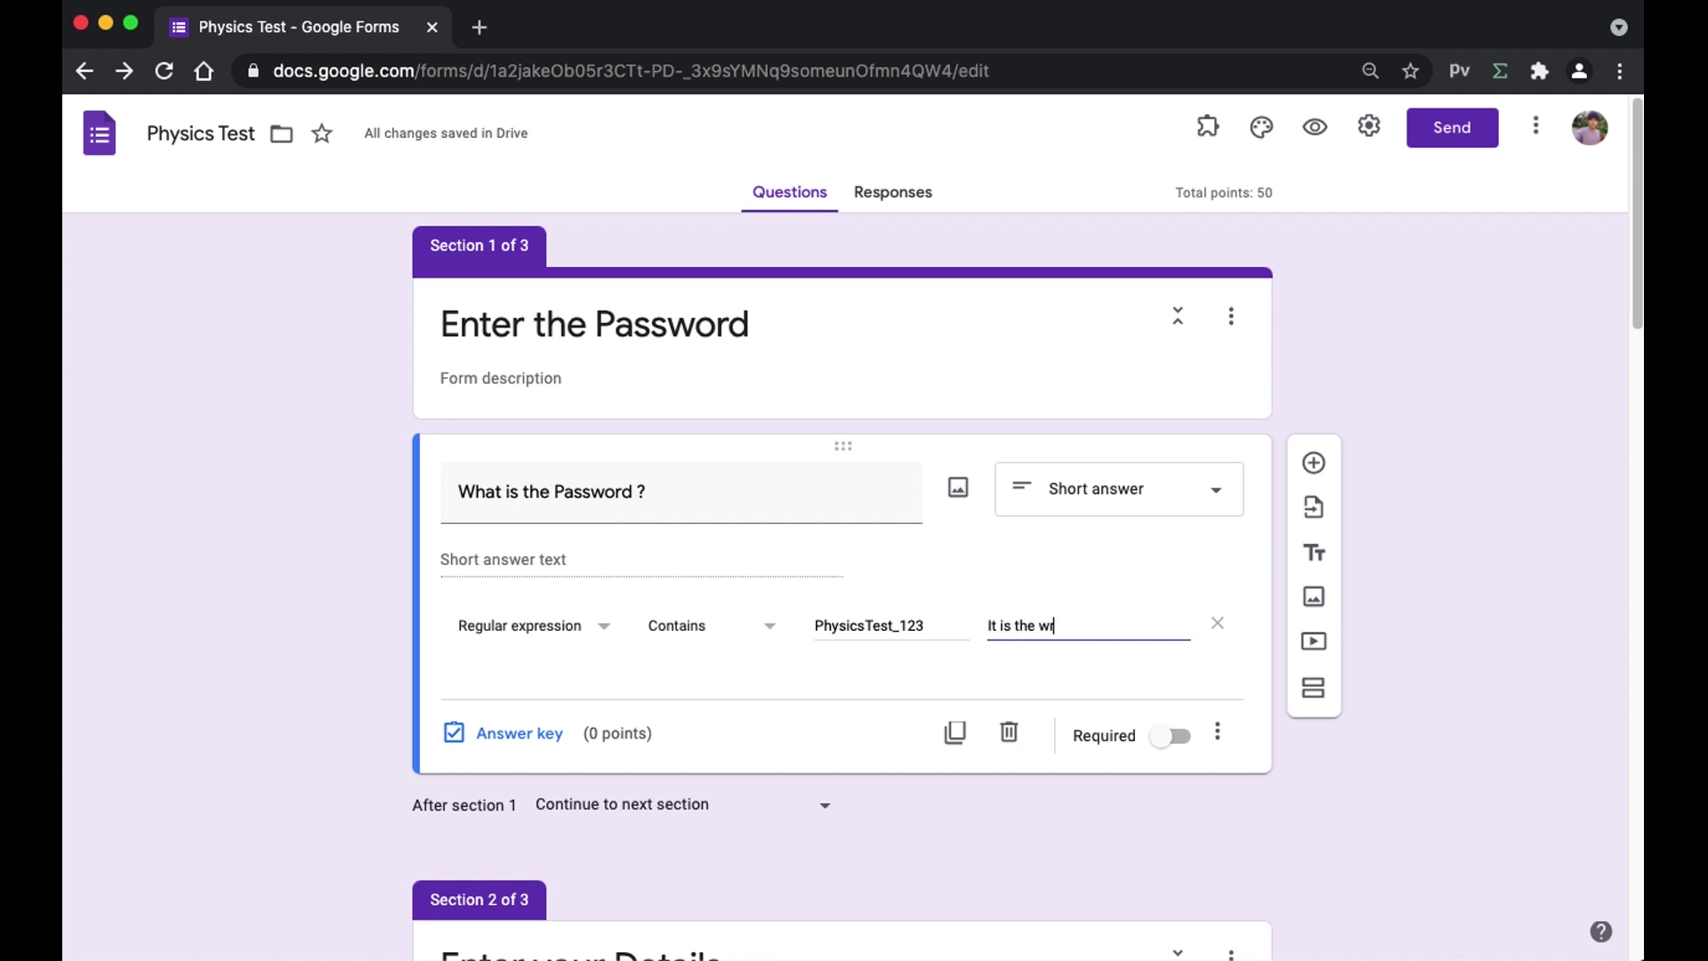
text(ong password)
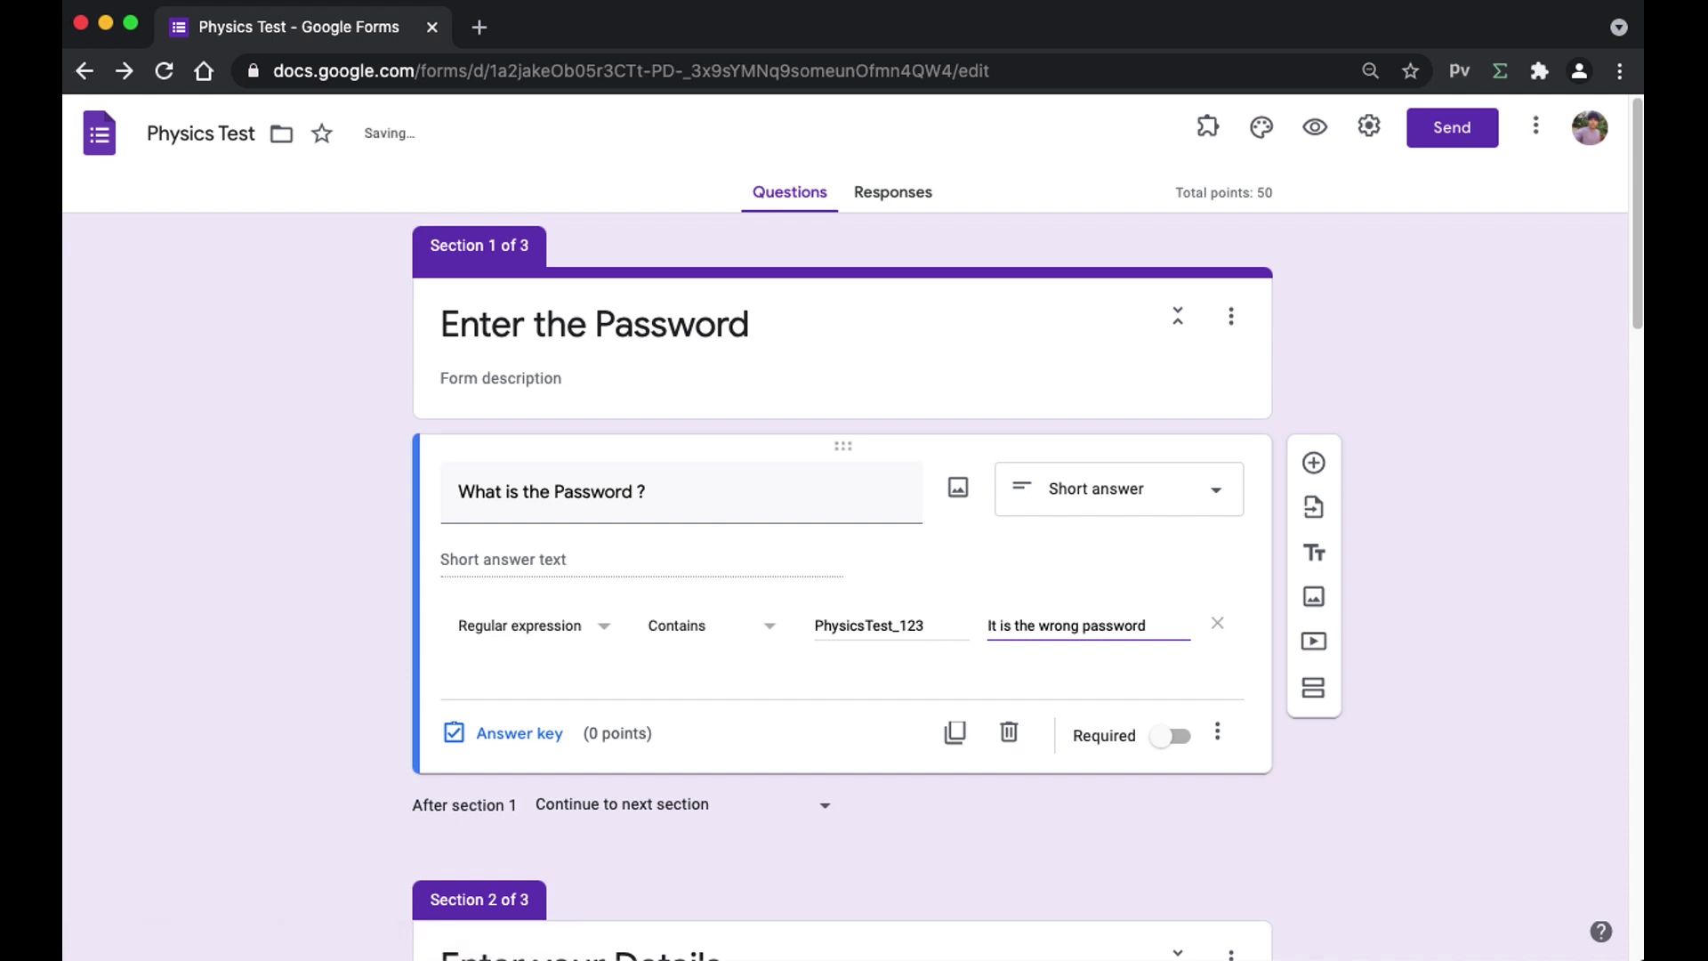
click(1512, 594)
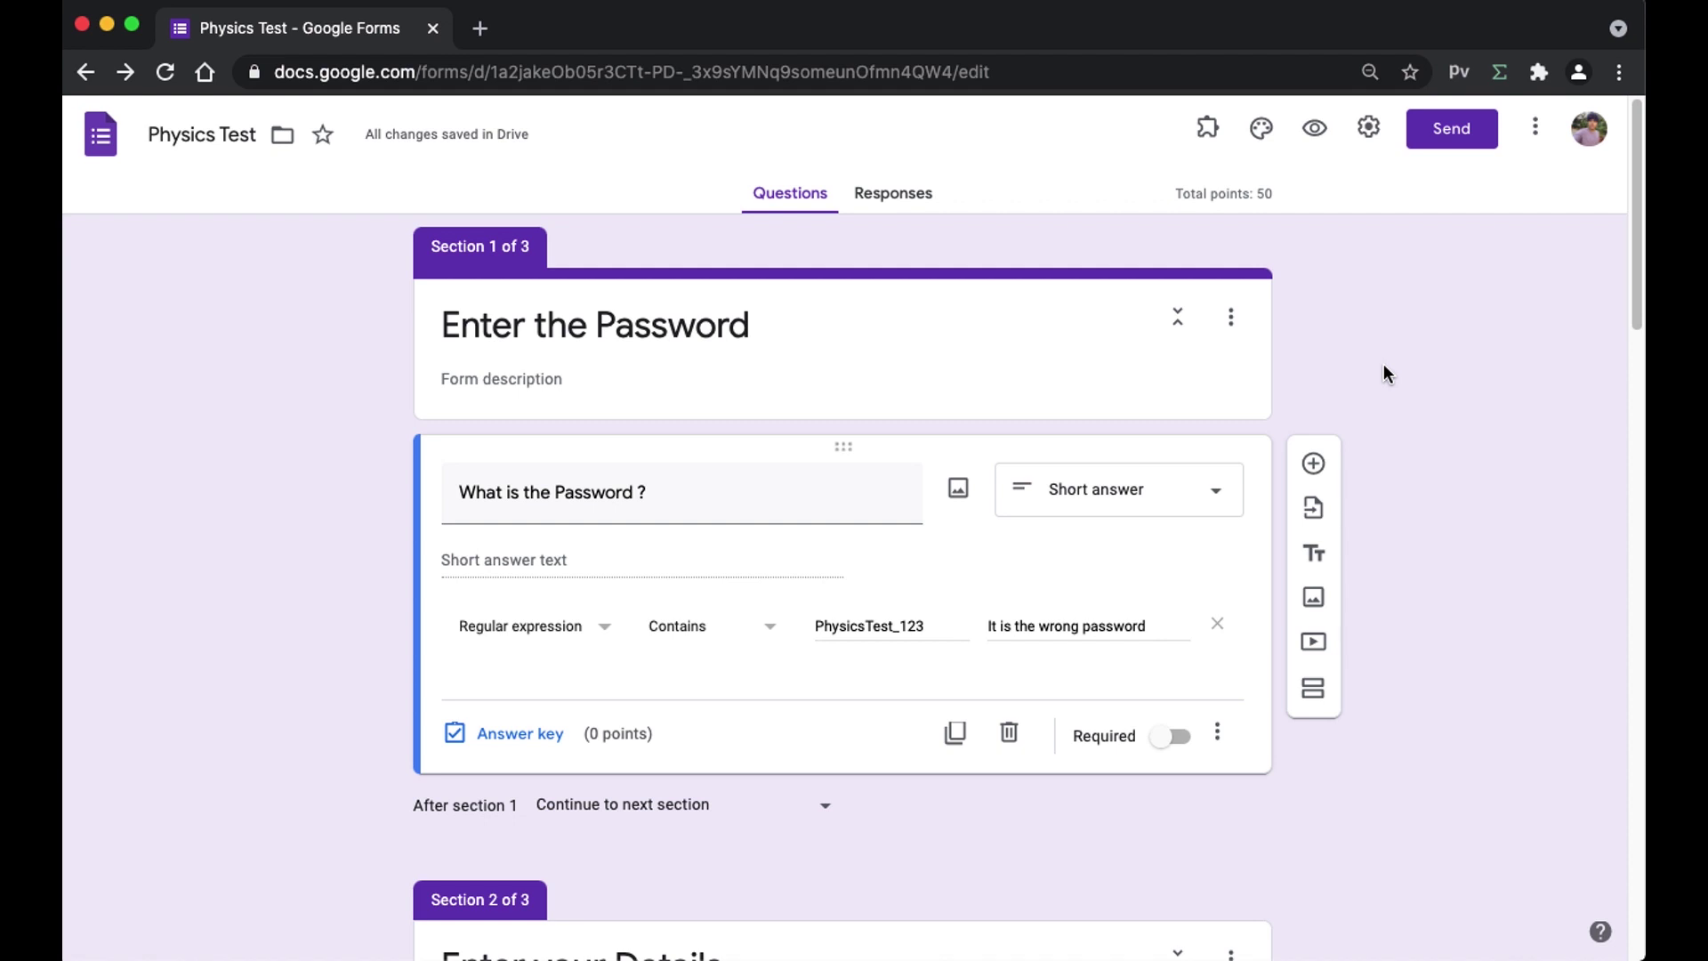
click(1173, 736)
- Preview the form and confirm that leaving the password blank shows the required-question error
click(1322, 142)
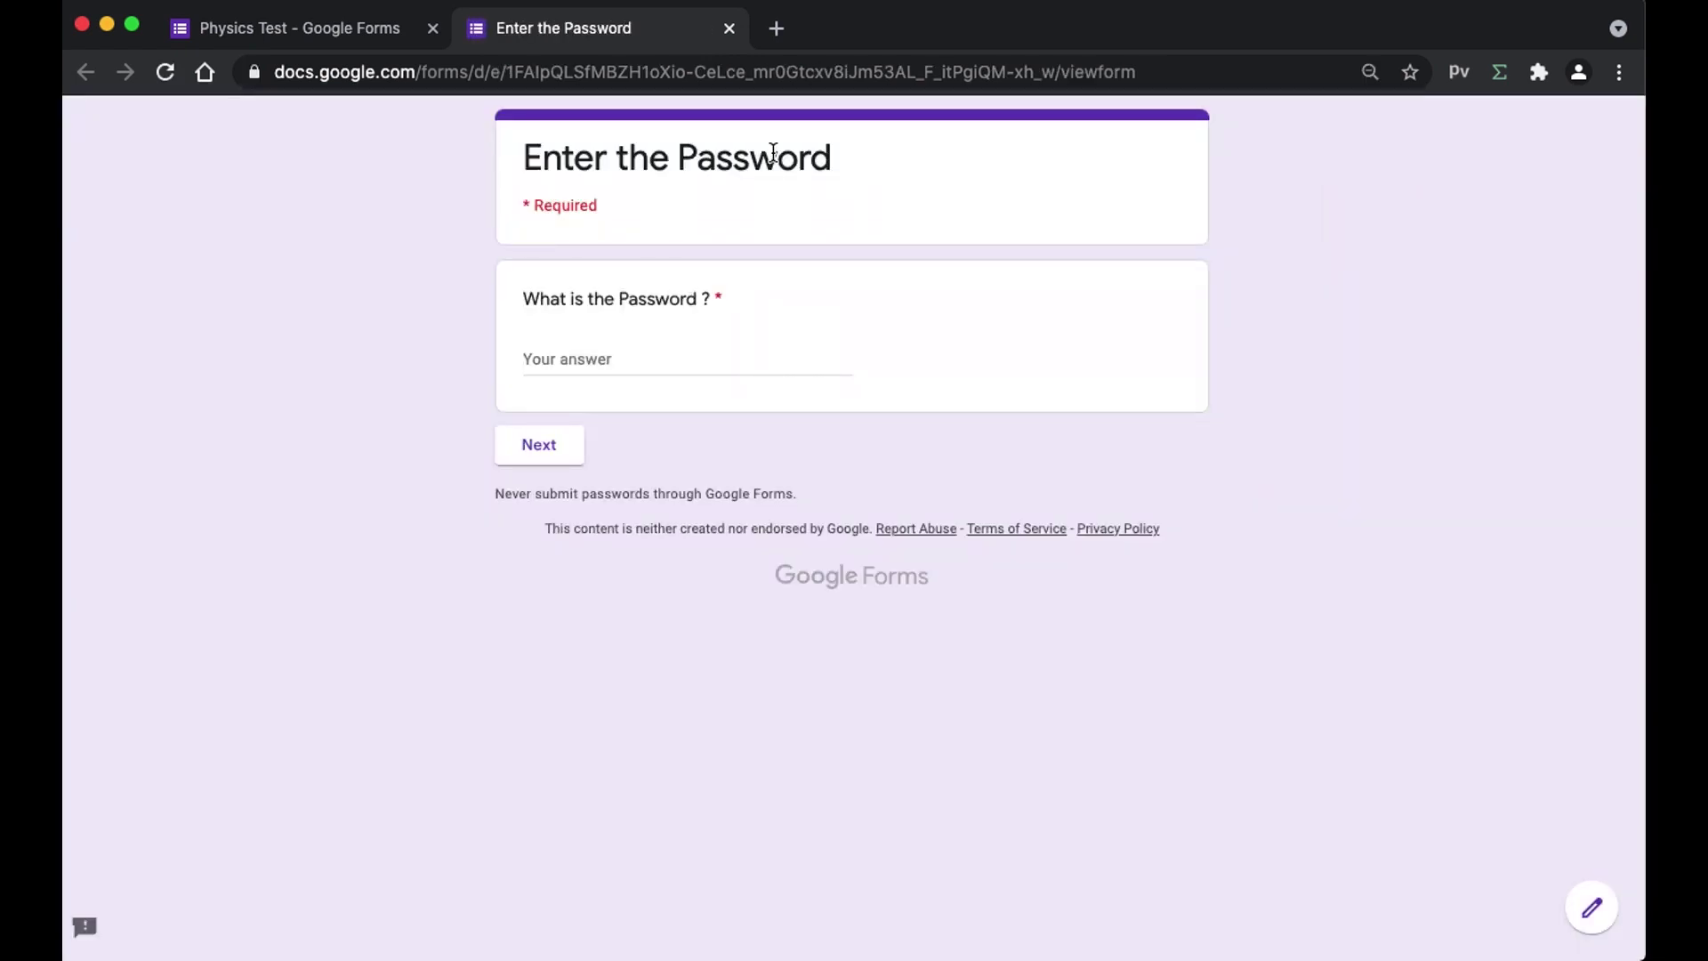
drag(539, 153, 780, 157)
click(785, 157)
click(564, 442)
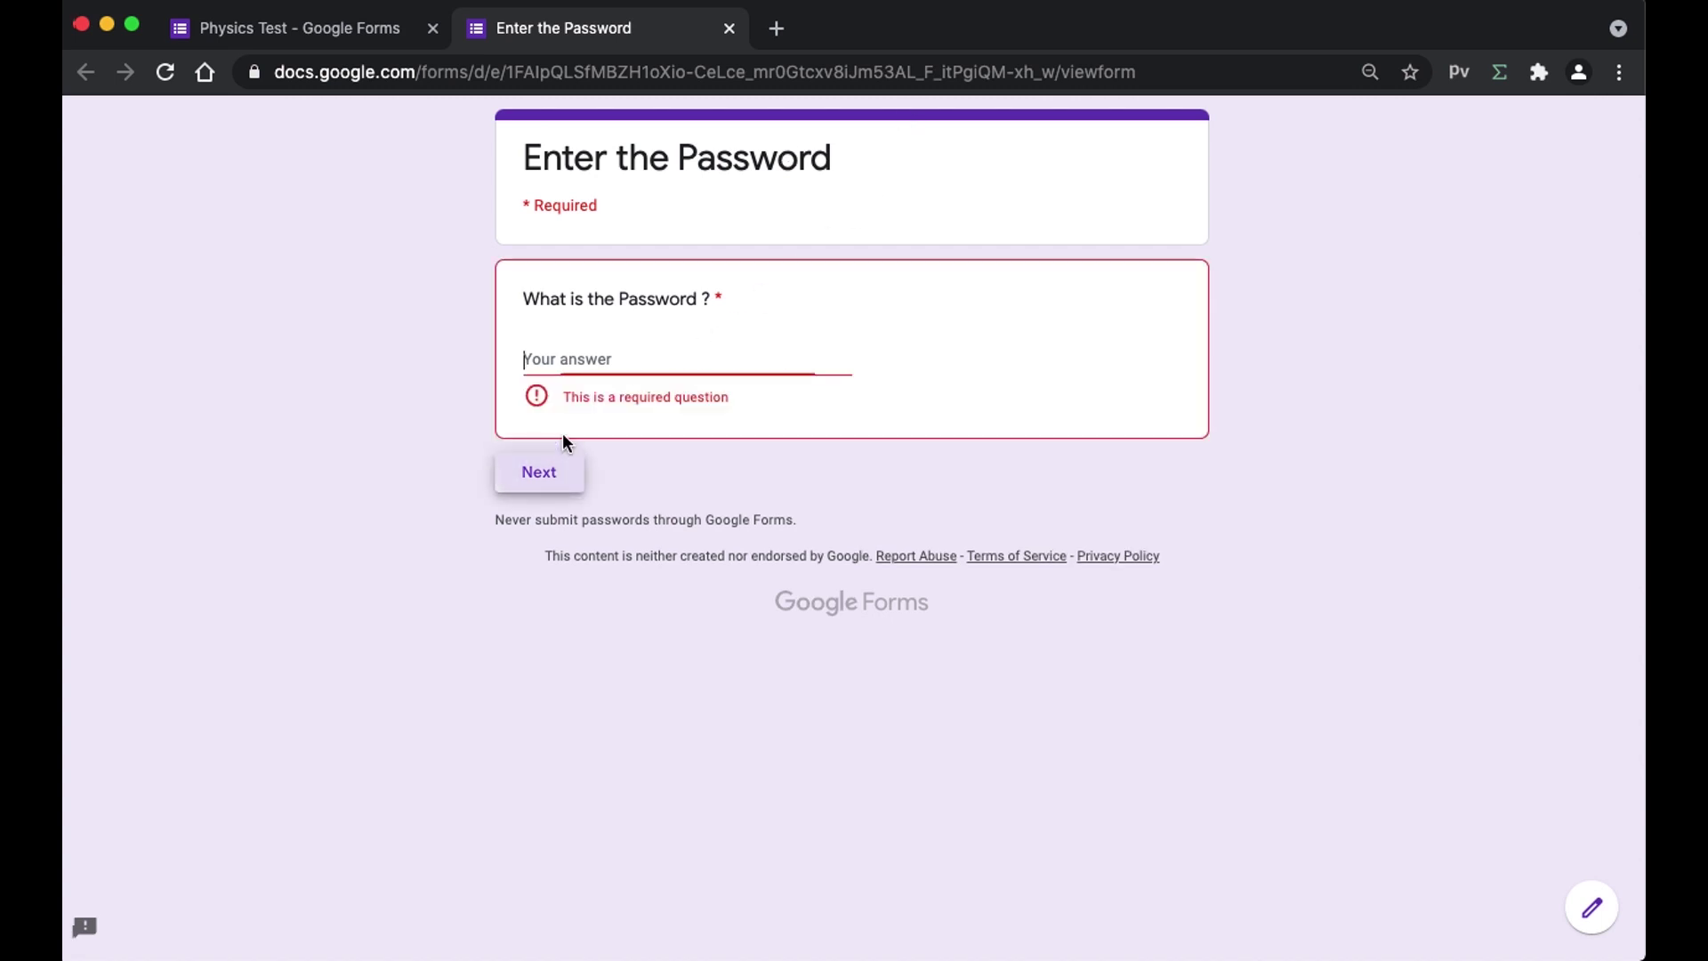
drag(568, 405, 732, 398)
click(729, 397)
- Submit a wrong password in the preview and confirm the custom error message appears
click(679, 361)
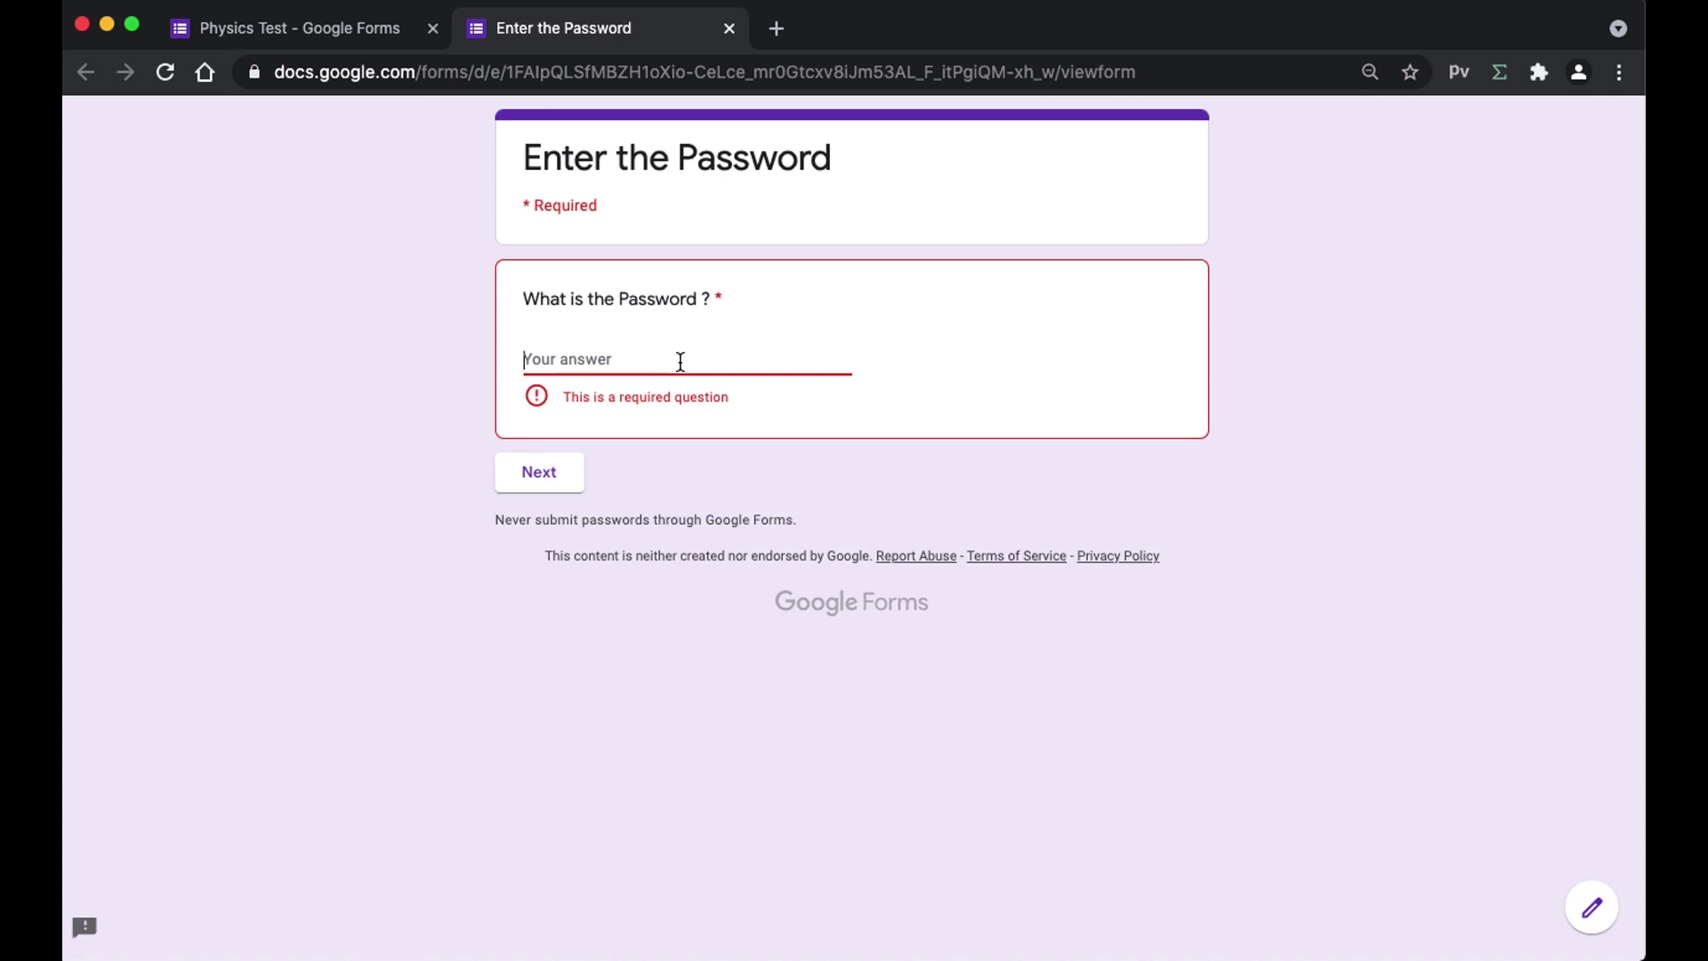
click(552, 465)
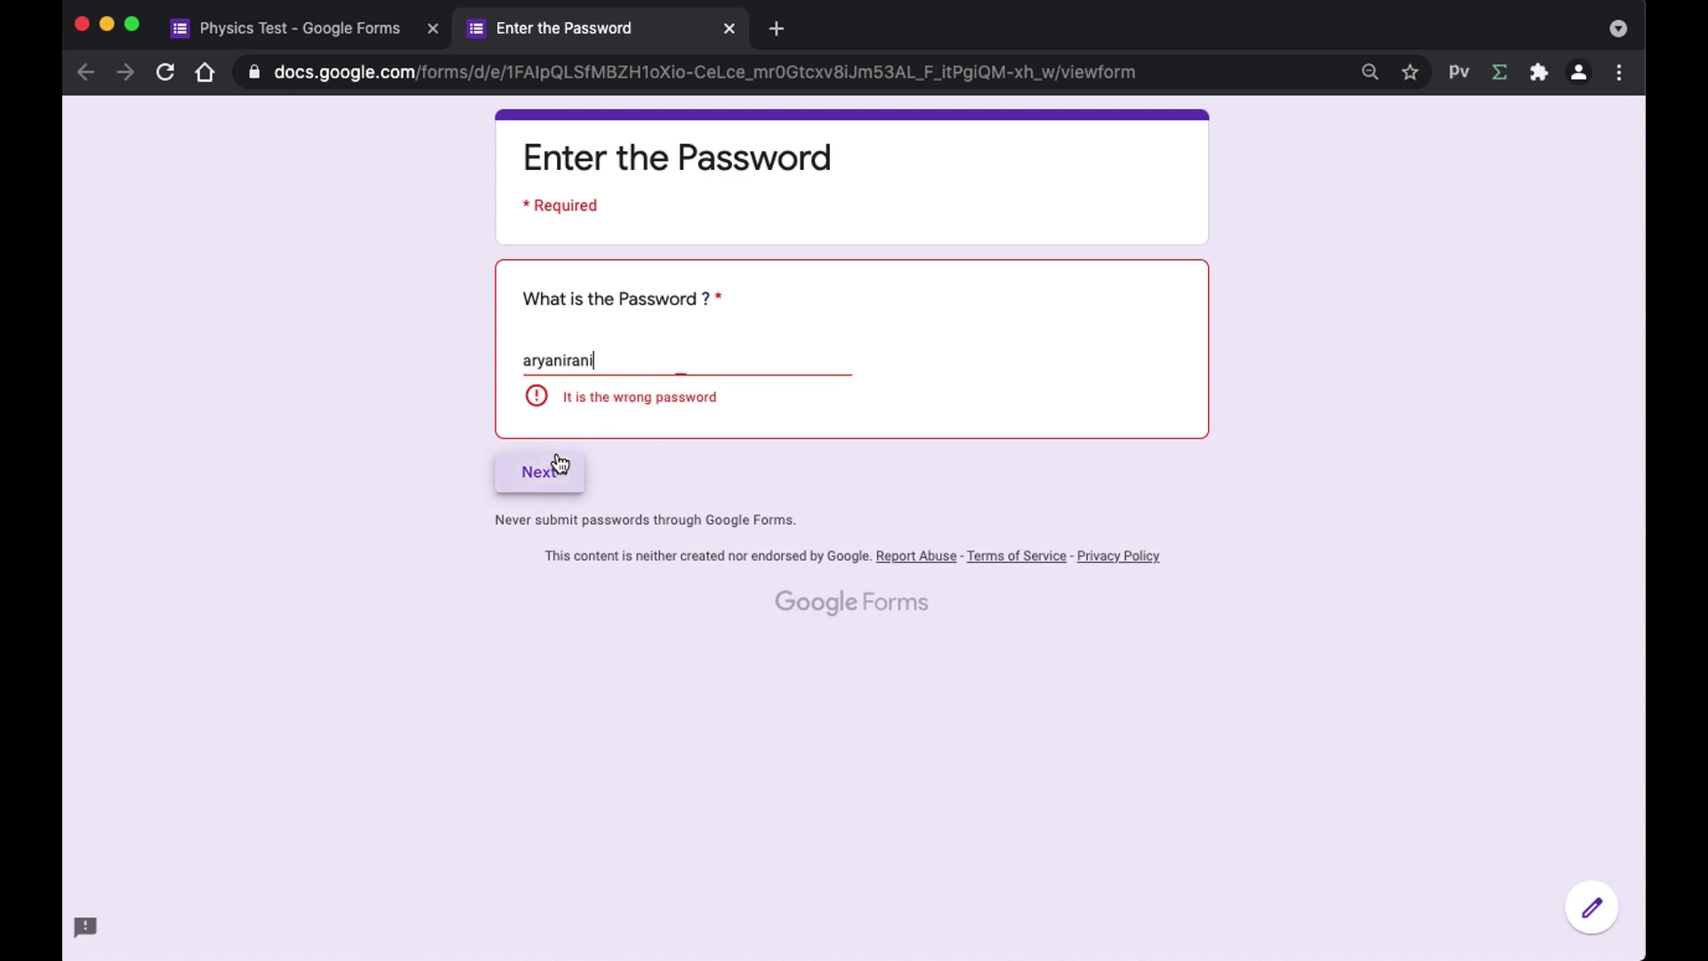
drag(564, 397, 690, 397)
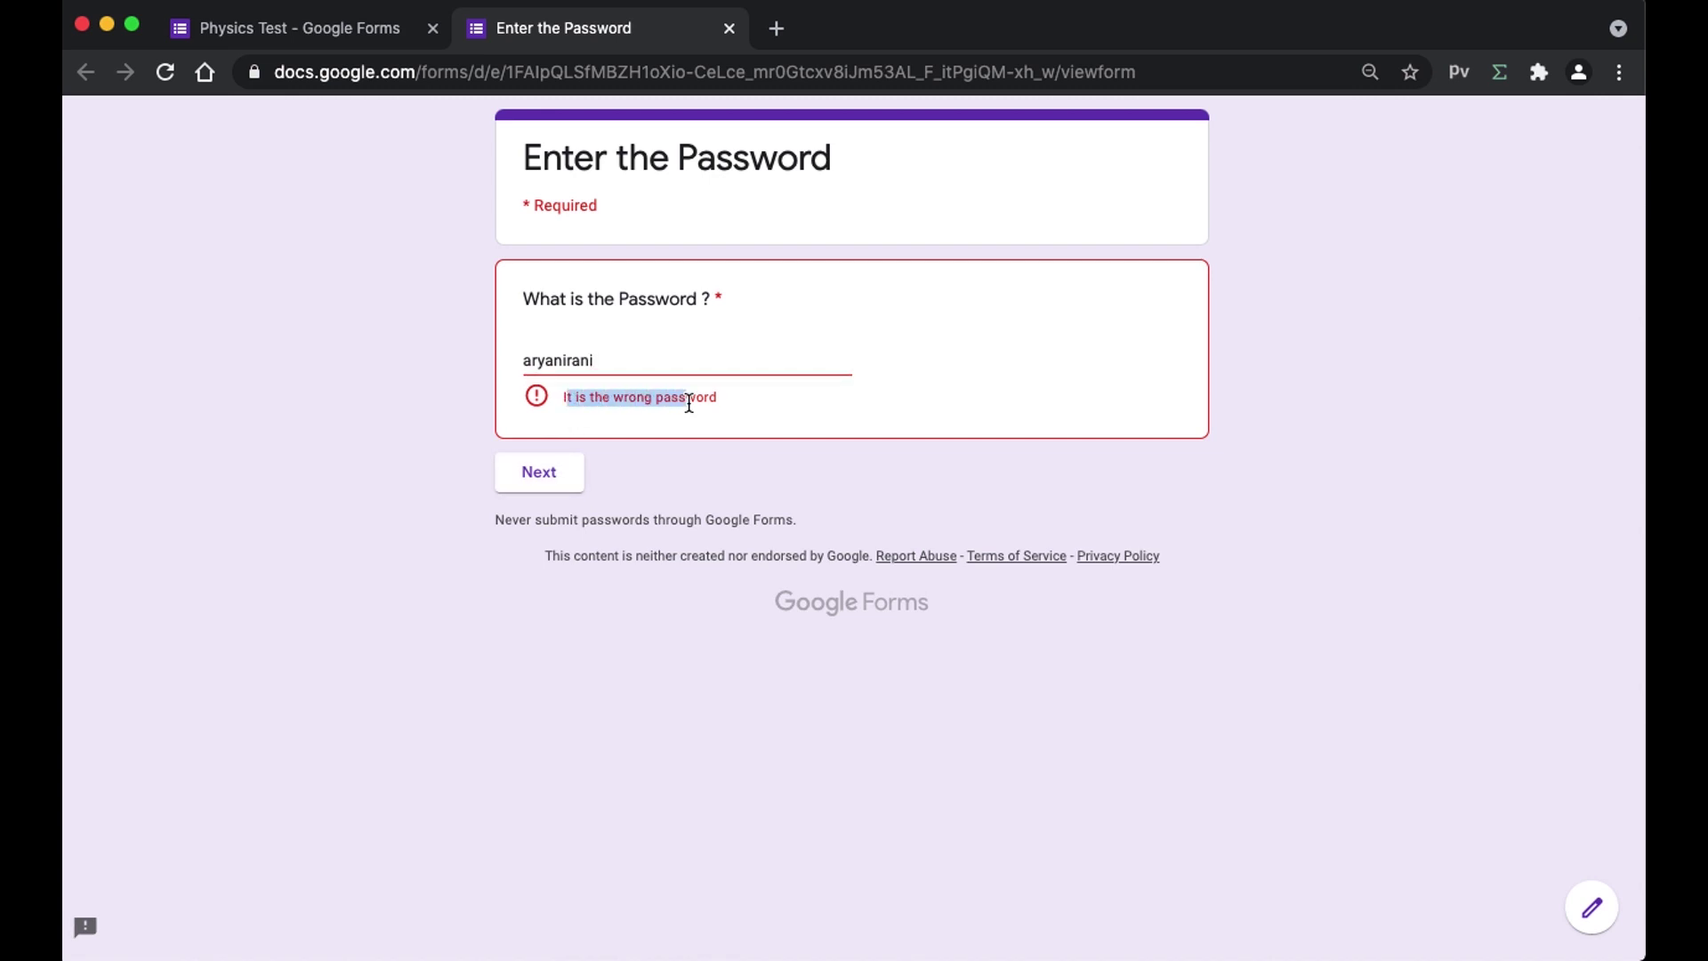
click(336, 36)
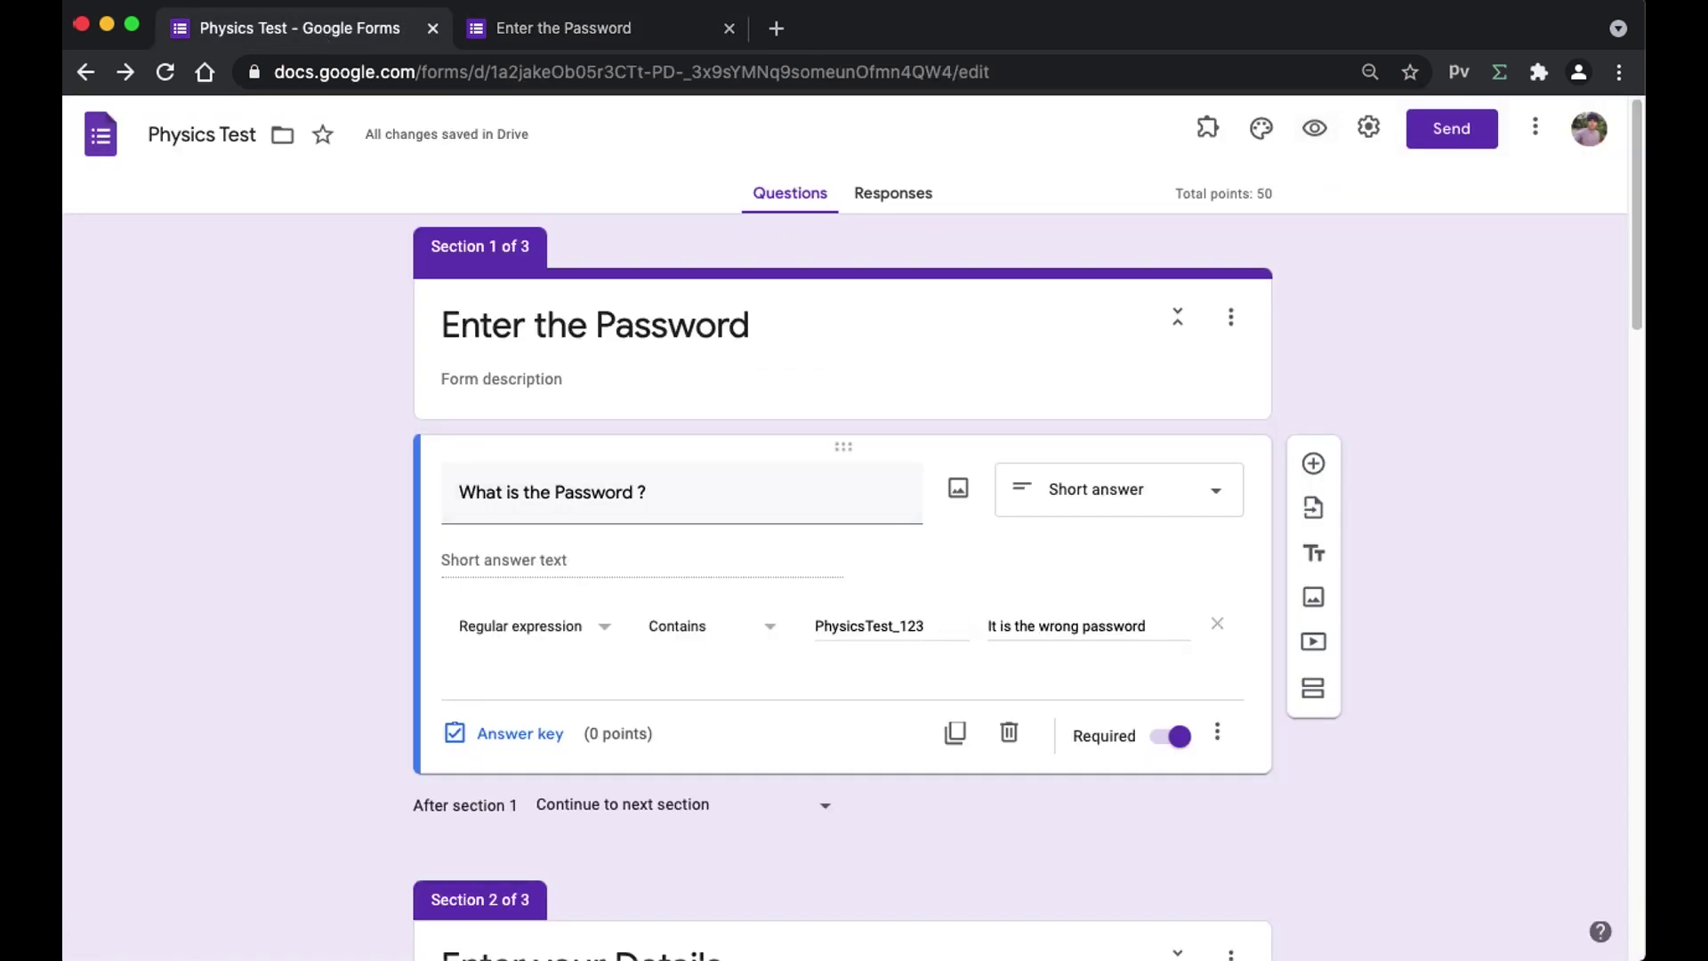
- Replace the wrong answer with the correct password and continue past the password section
click(564, 23)
double_click(598, 348)
key(BackSpace)
text(Physics)
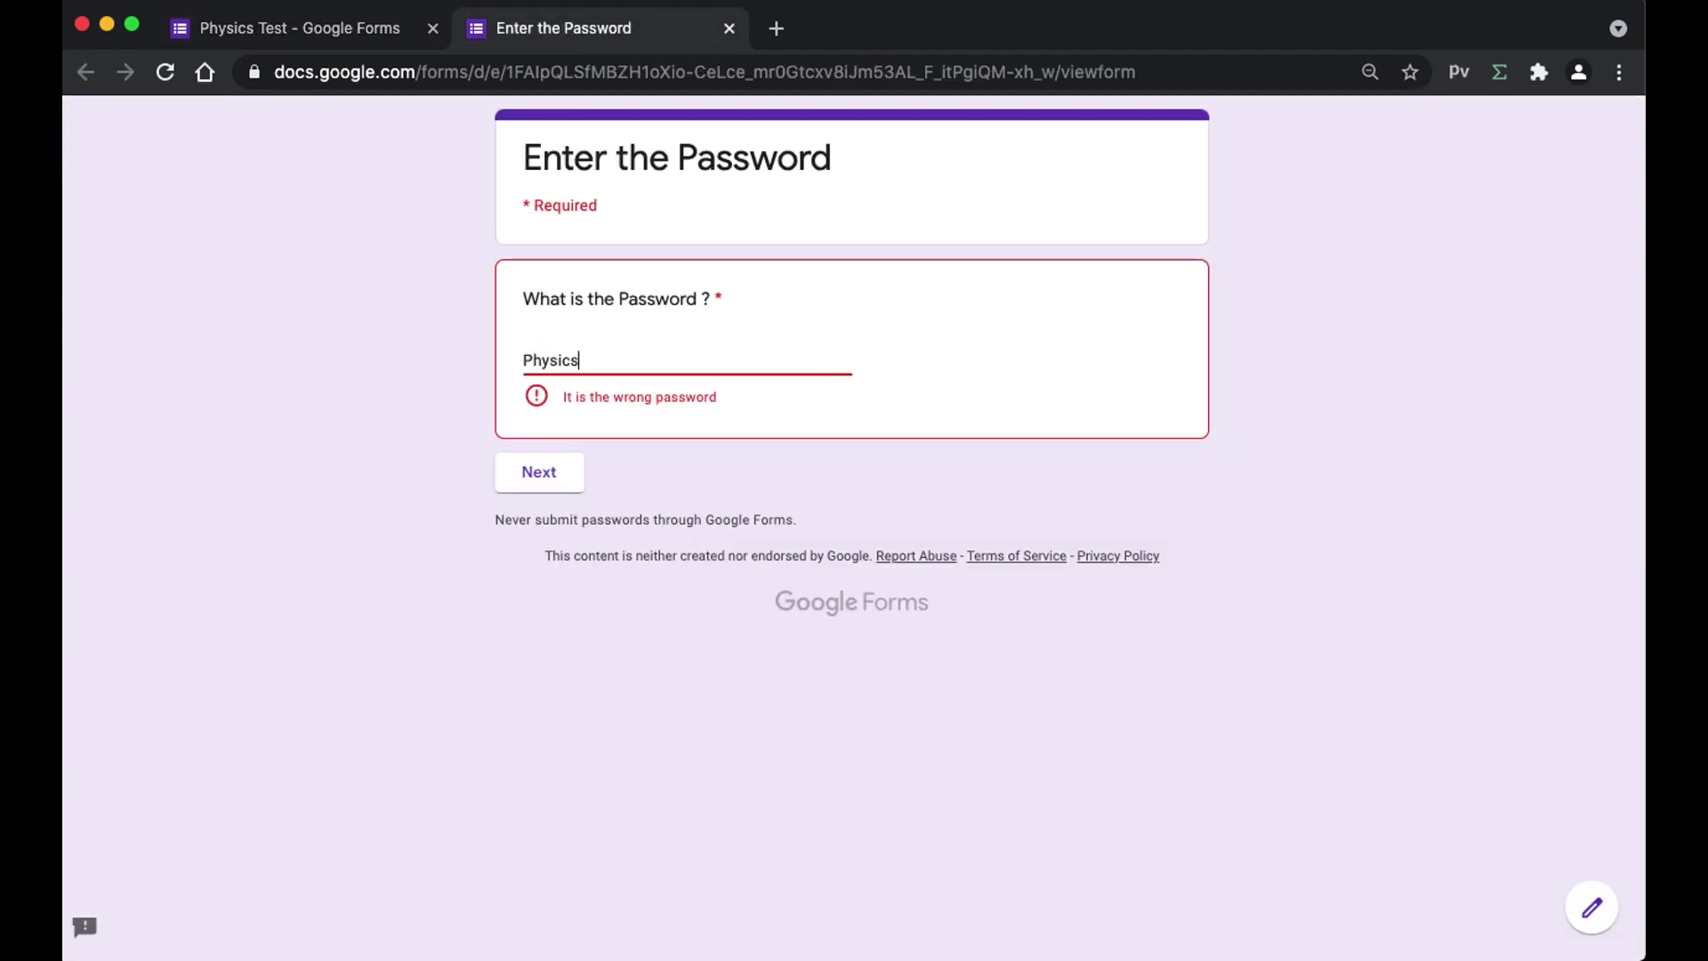
text(Test)
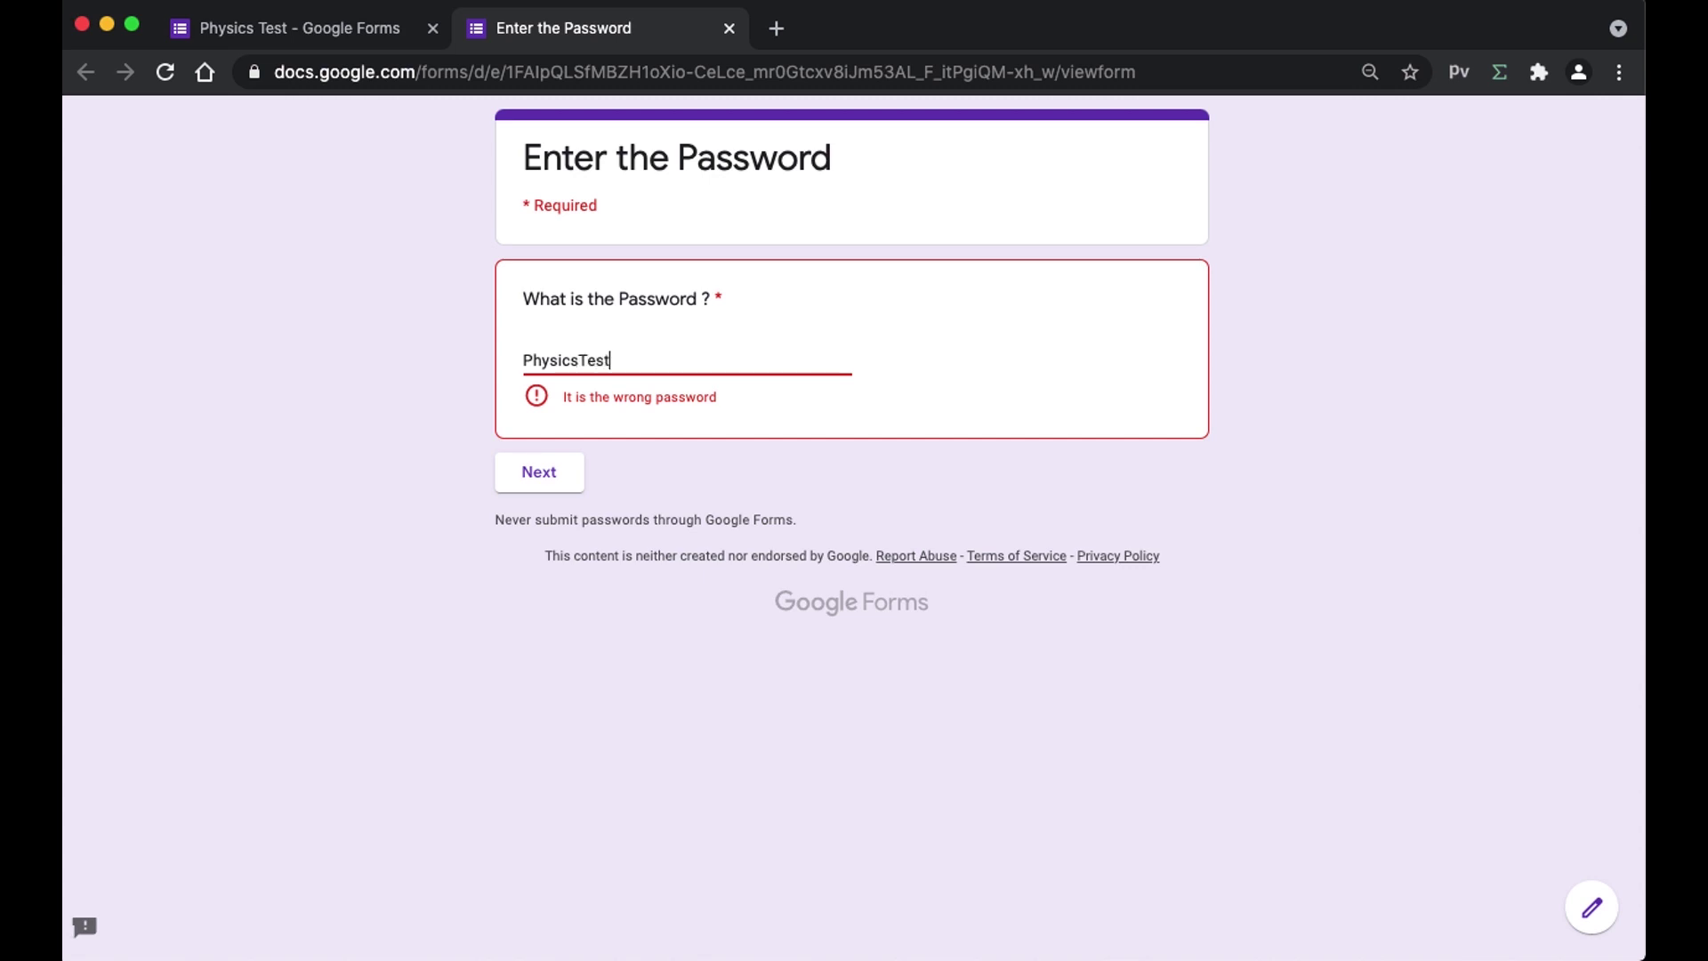
text(_123)
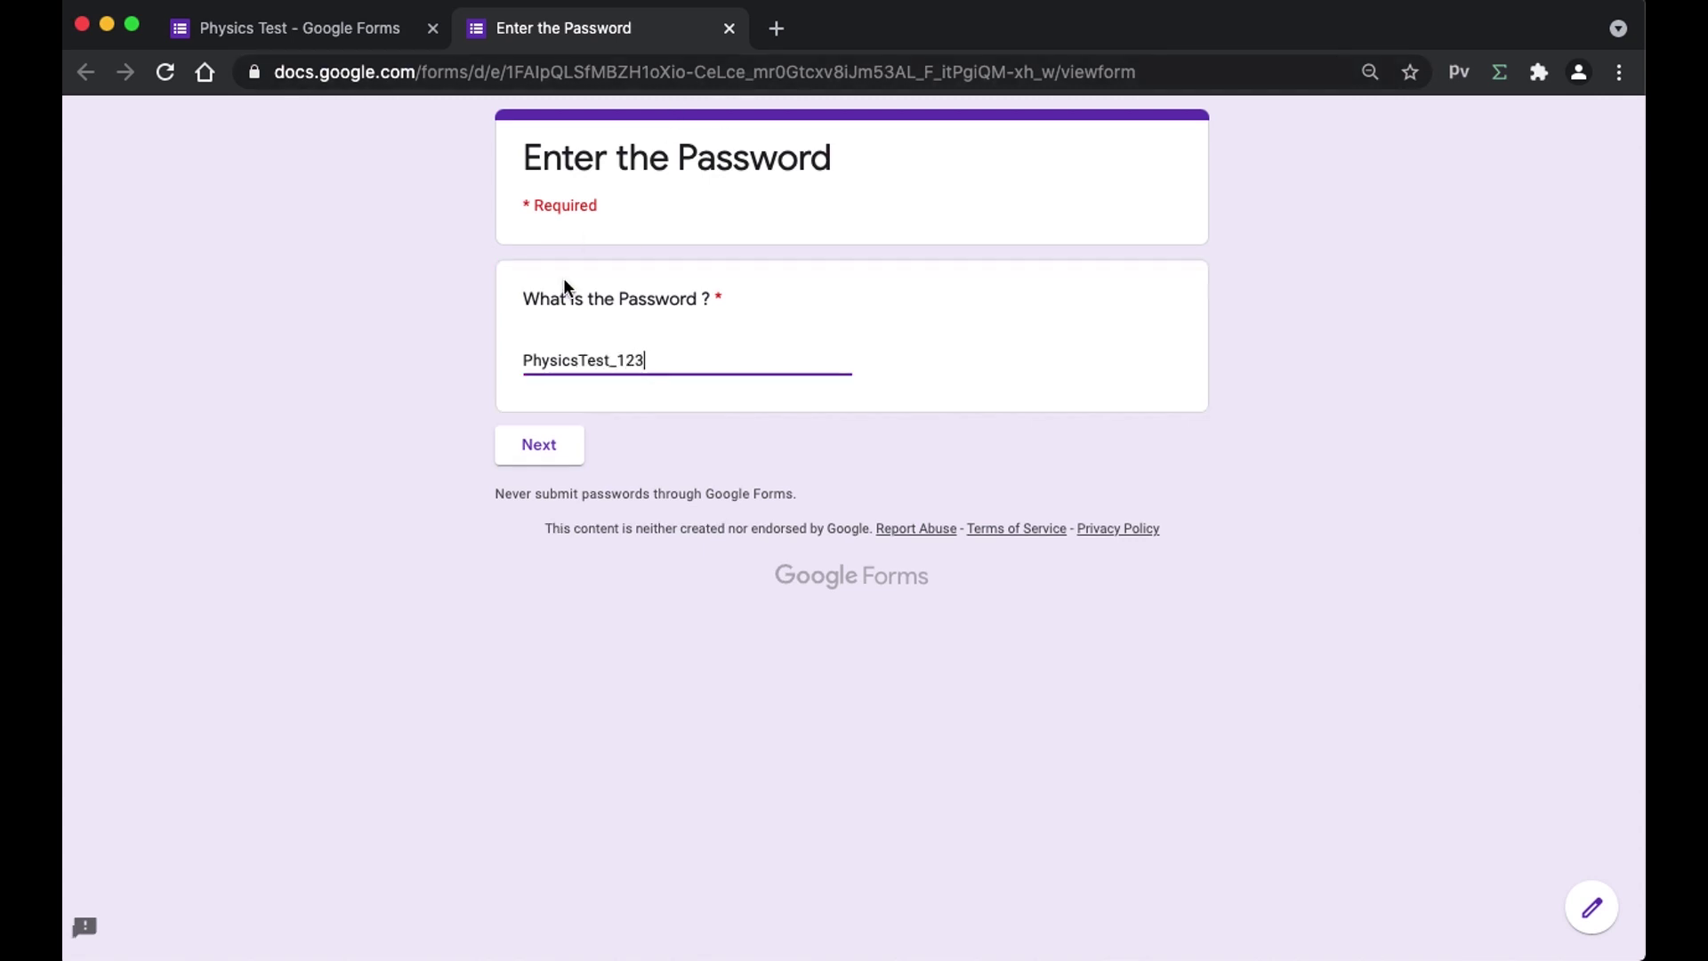
click(539, 442)
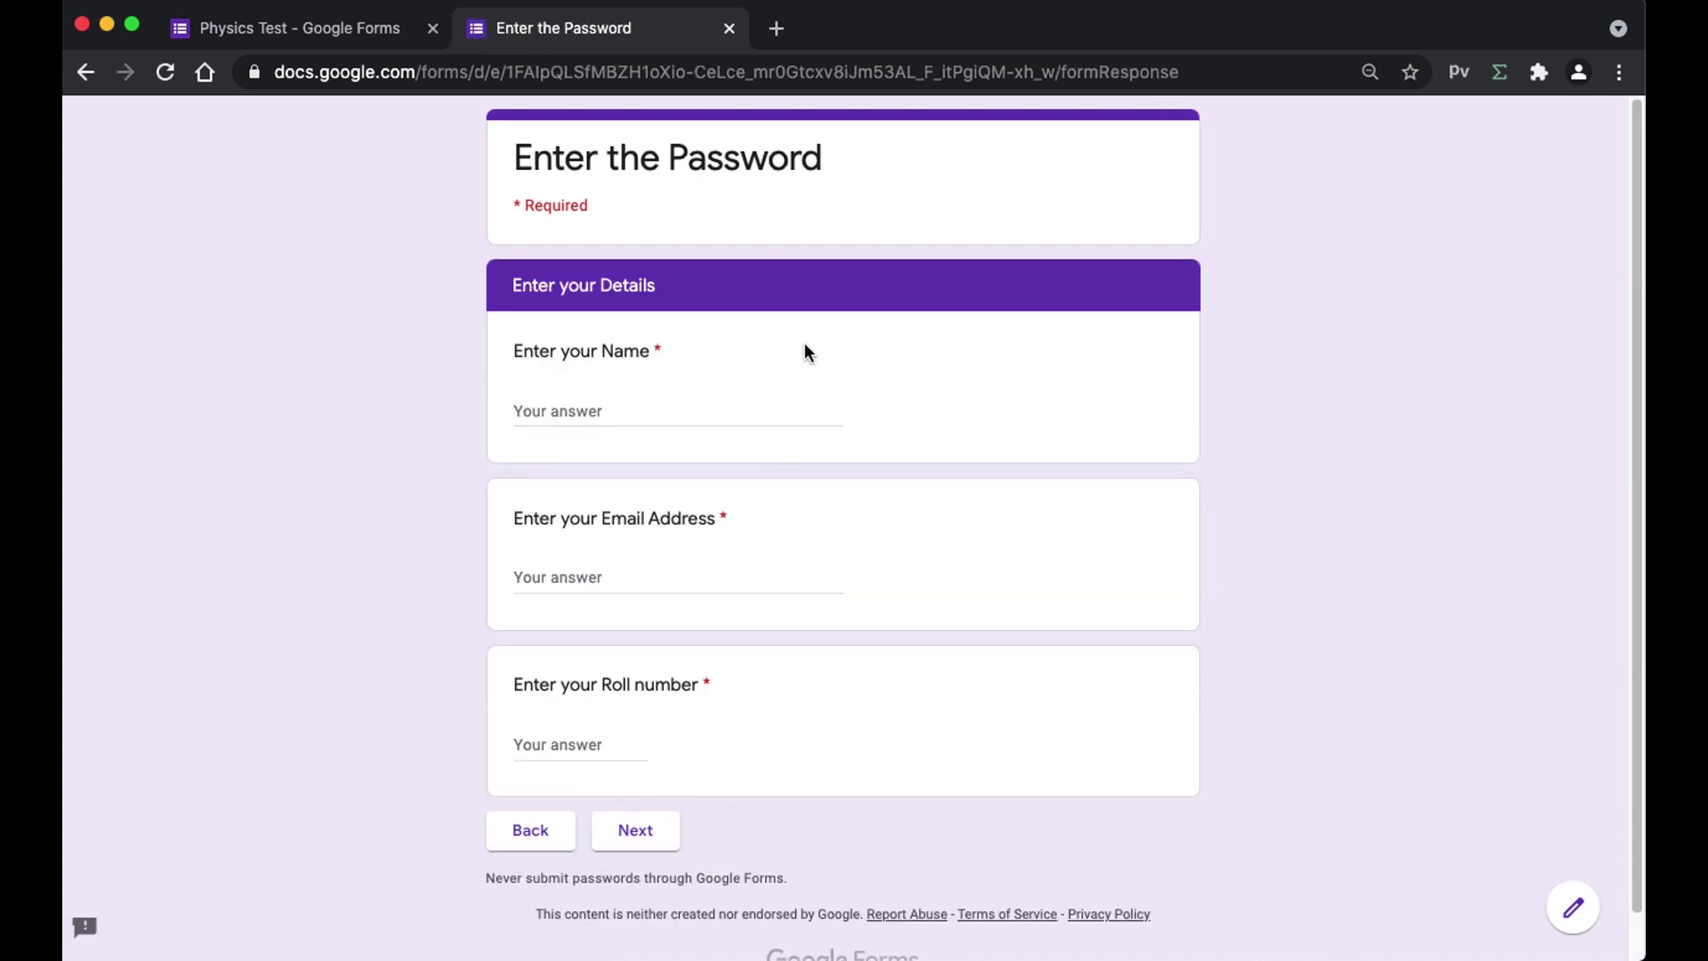
- Fill in the student's name, email and roll number, then continue to the Questions section
click(603, 414)
click(581, 570)
click(602, 413)
click(569, 578)
click(569, 745)
text(44)
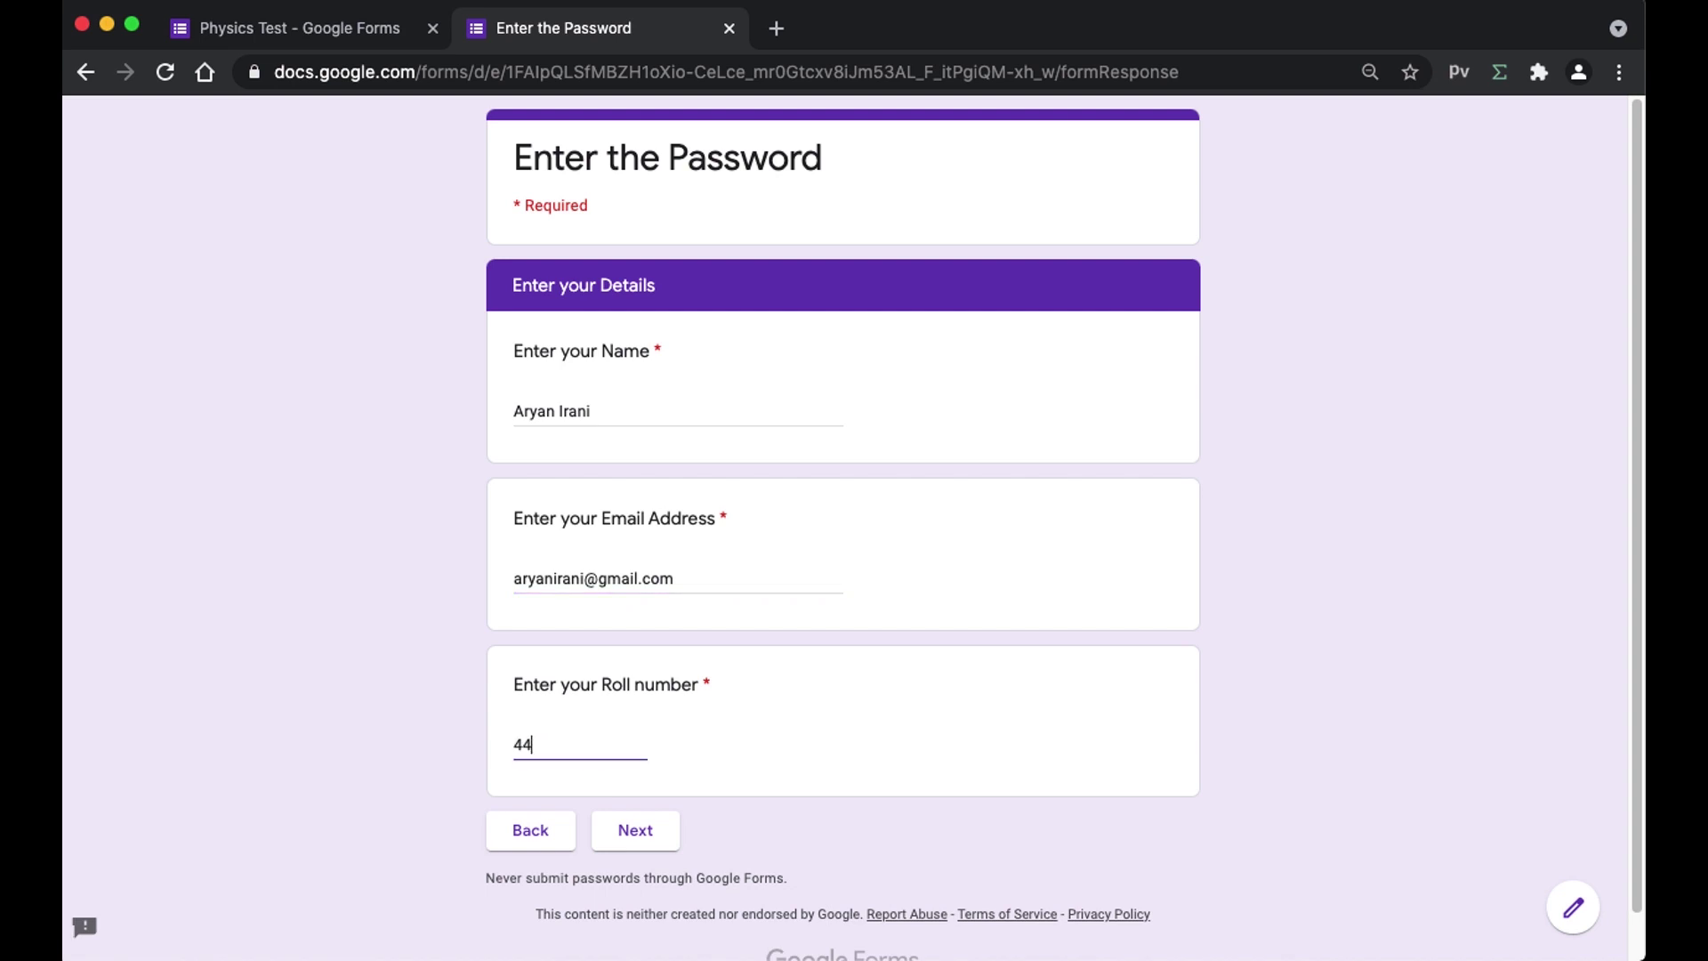
click(668, 831)
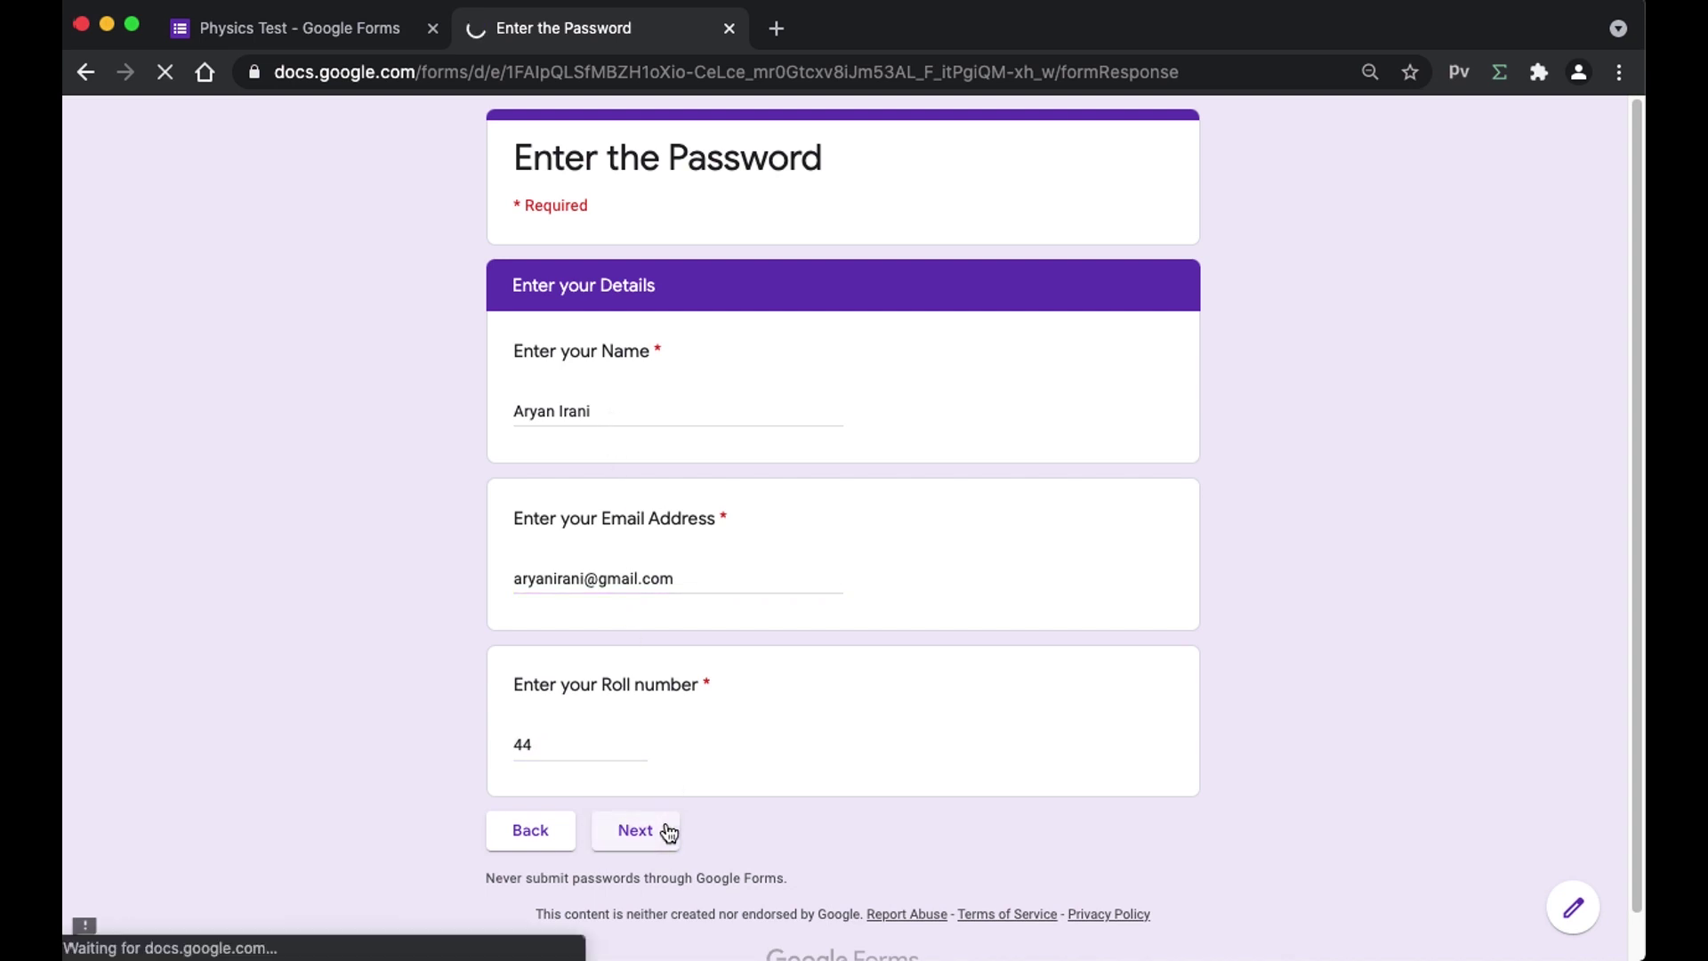
scroll(735, 543, down, 5)
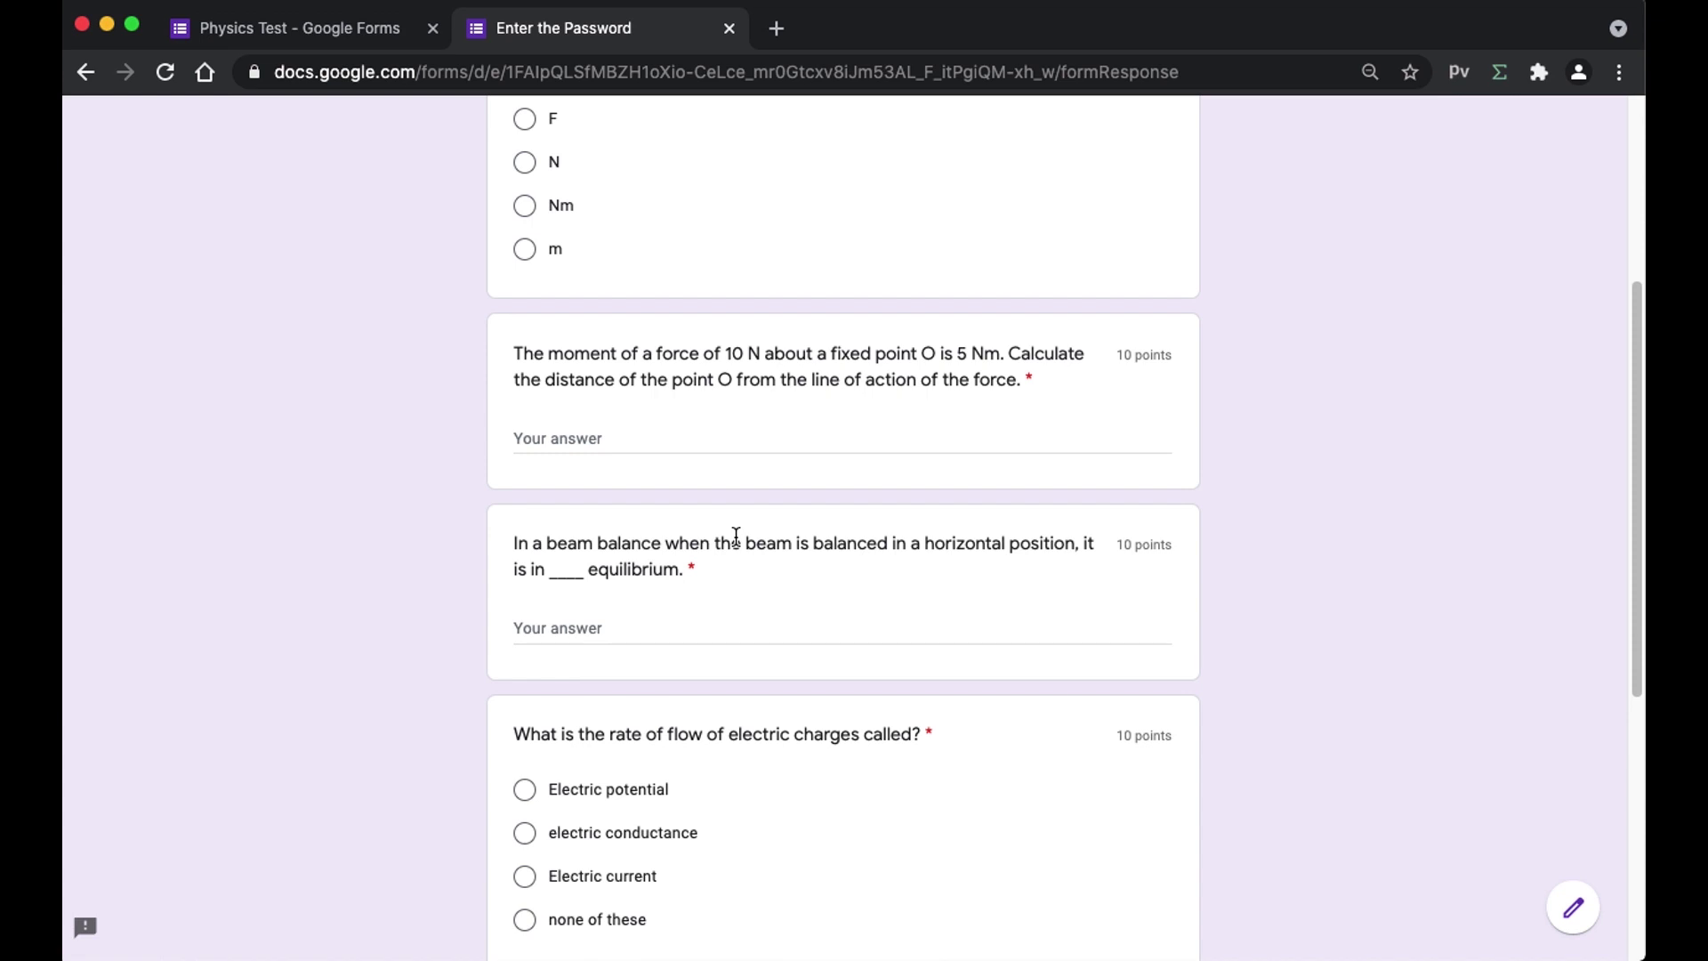
scroll(735, 536, down, 6)
scroll(721, 538, up, 10)
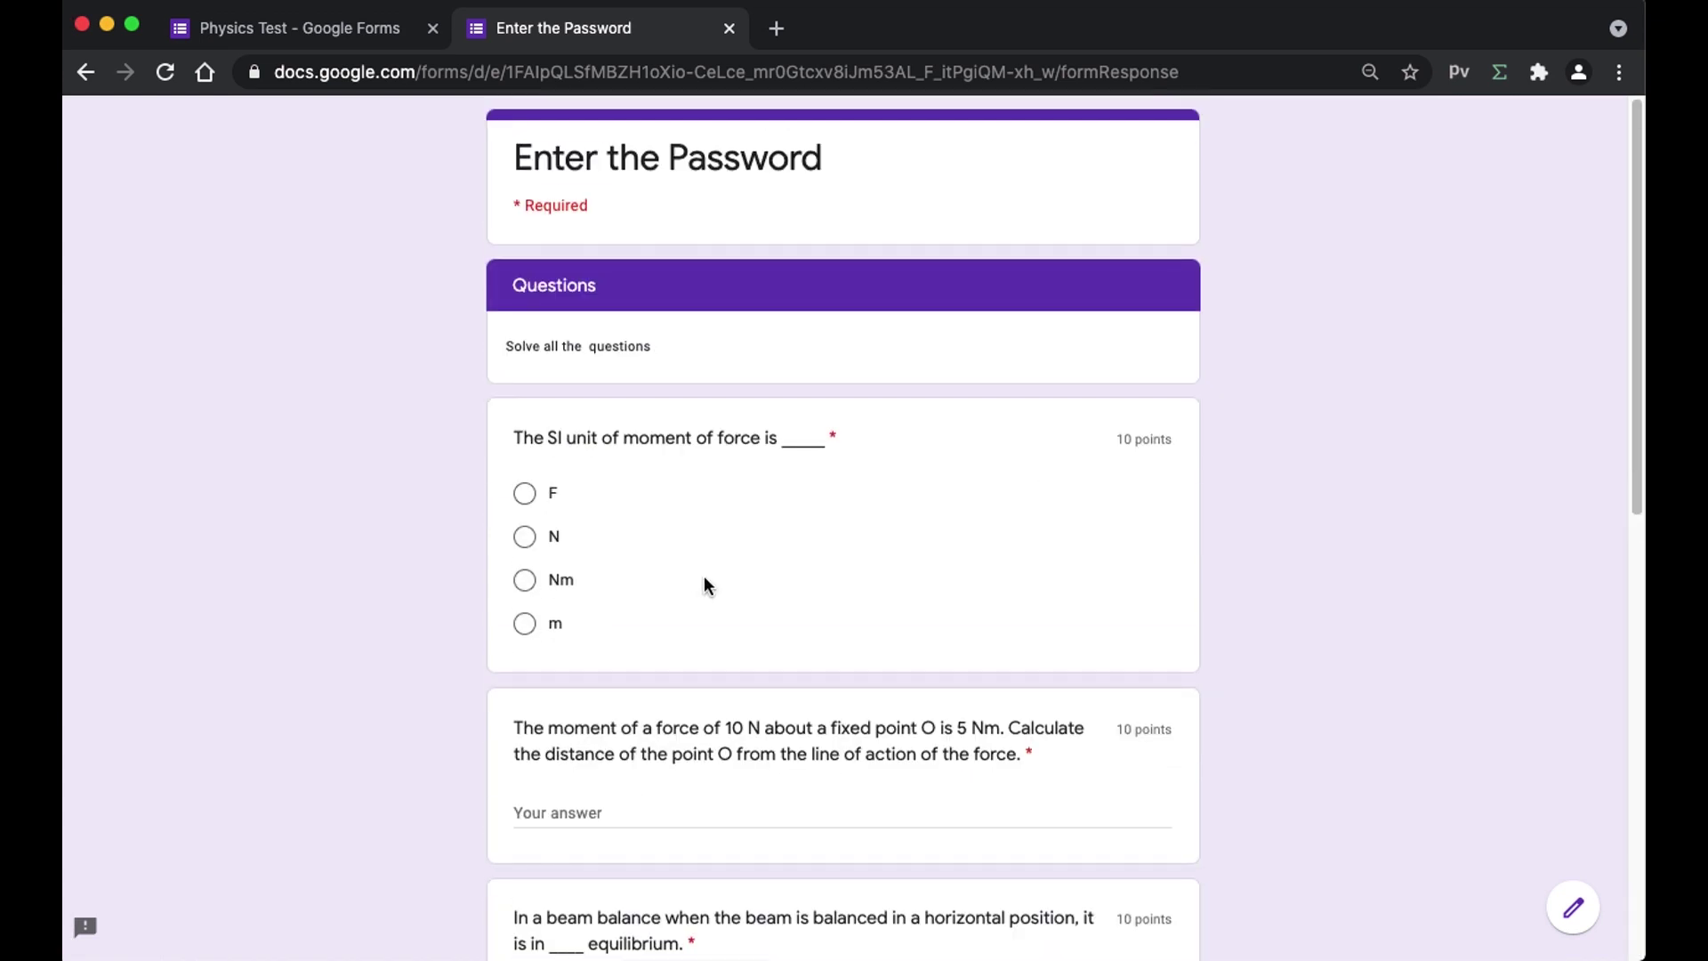